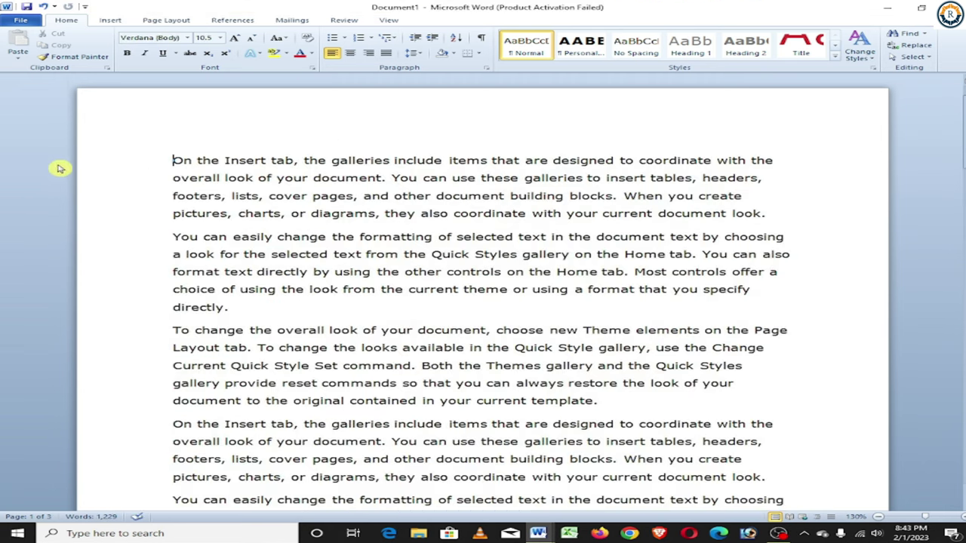
Try selecting the opening paragraphs and the whole document, and glance at the A to Z Shortcuts Keys document
left_click_drag(169, 160, 766, 477)
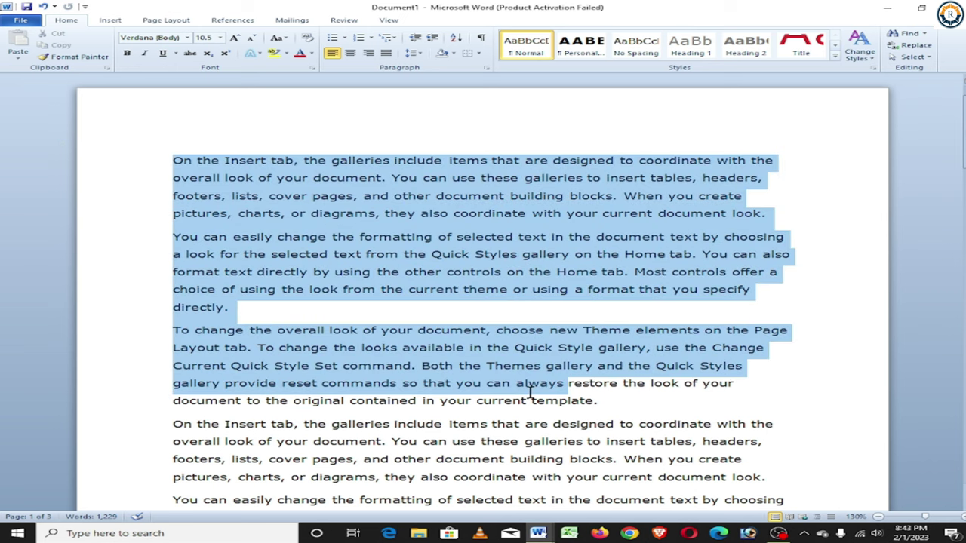
left_click(174, 157)
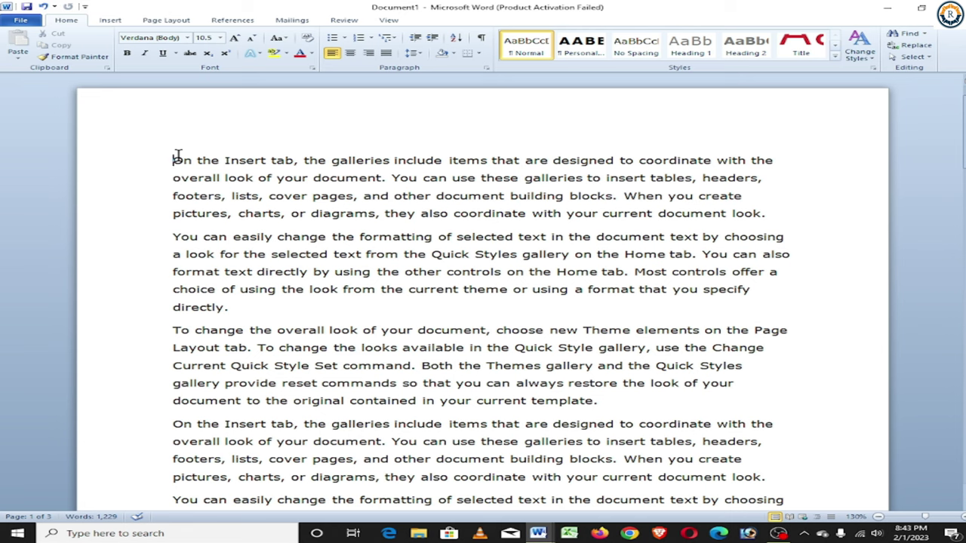
triple_click(114, 161)
left_click(268, 178)
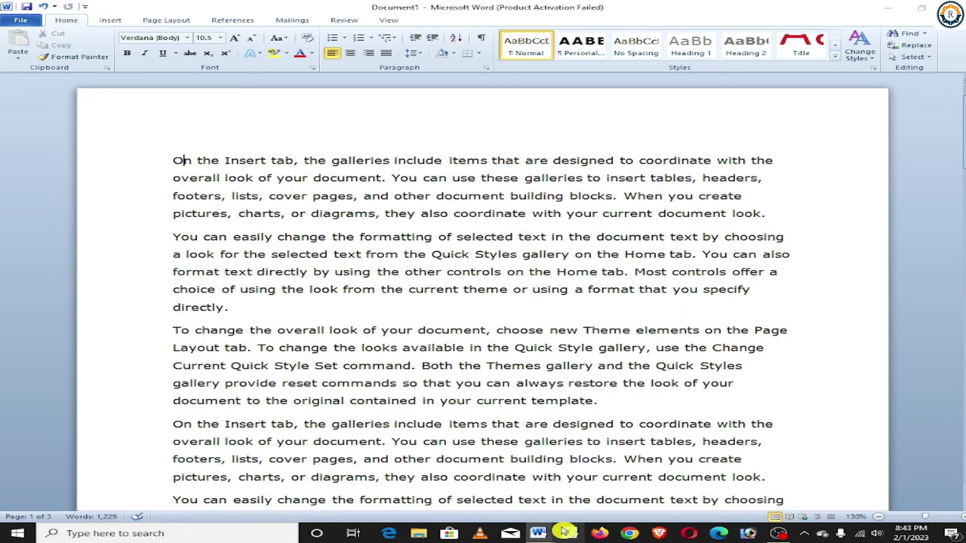
mouse_move(538, 533)
left_click(478, 203)
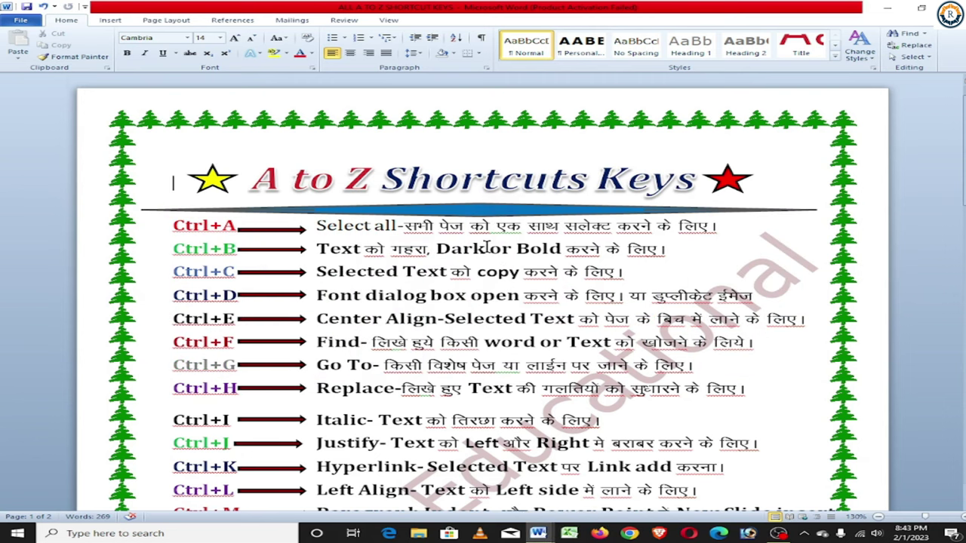
key("alt+Tab")
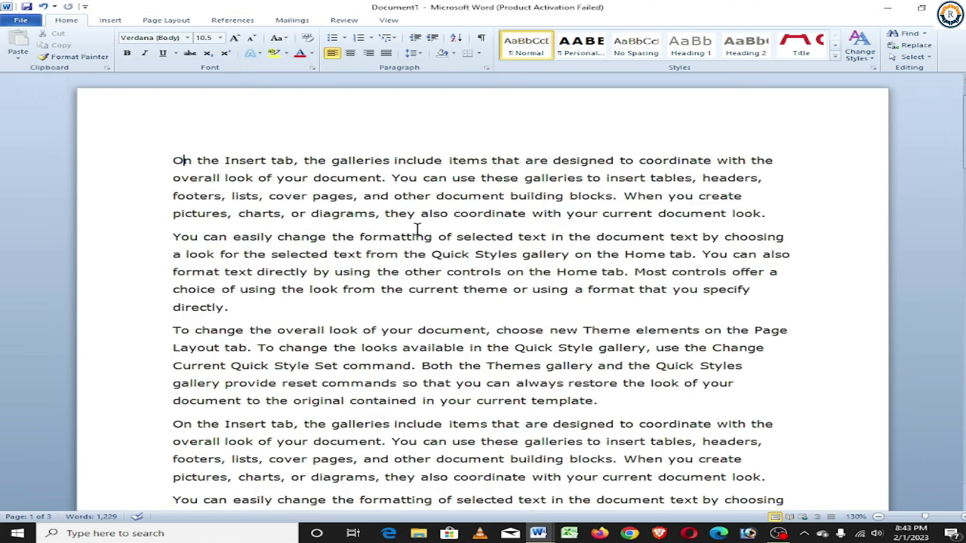
Bold the first paragraph's text through 'When you create', toggling Bold off and back on
left_click_drag(173, 161, 581, 198)
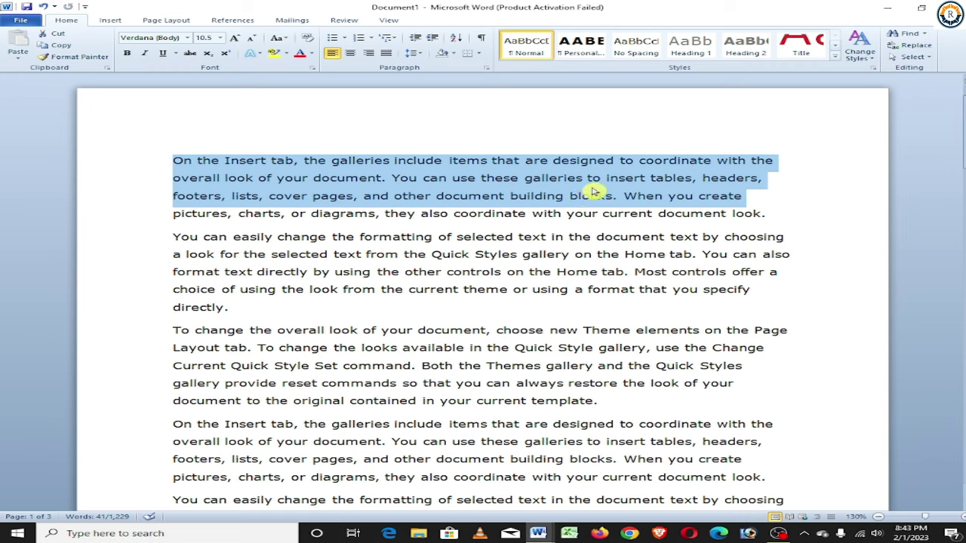
key("ctrl+b")
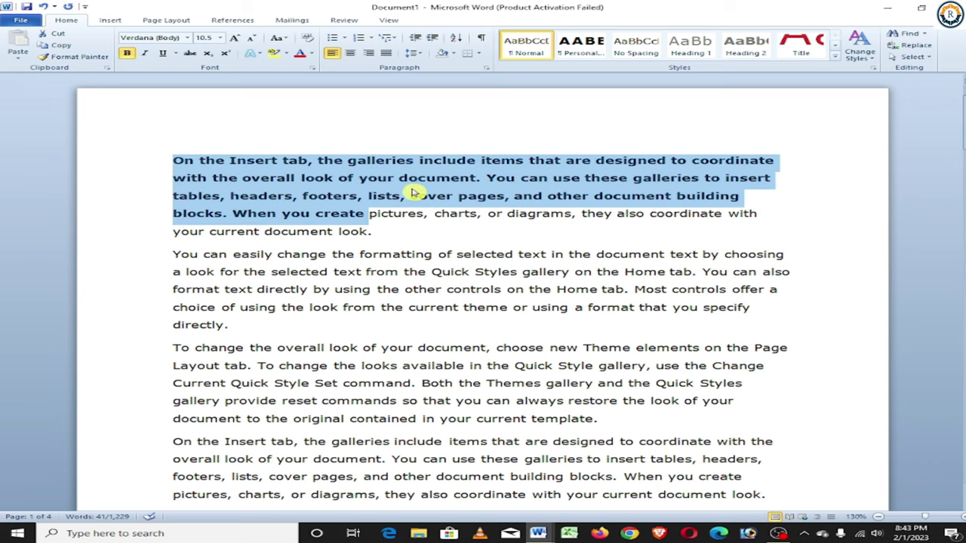
left_click(174, 161)
left_click_drag(173, 161, 366, 213)
key("ctrl+c")
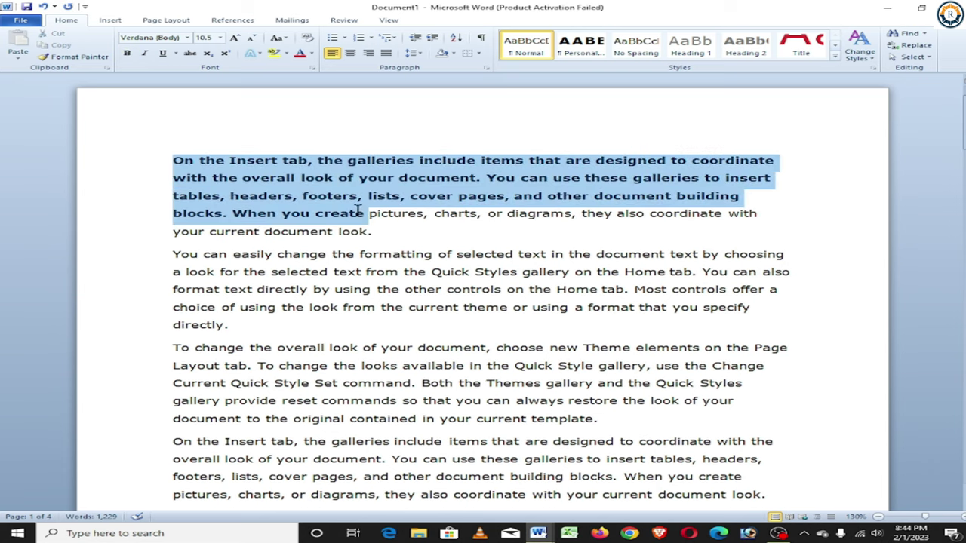
left_click(129, 55)
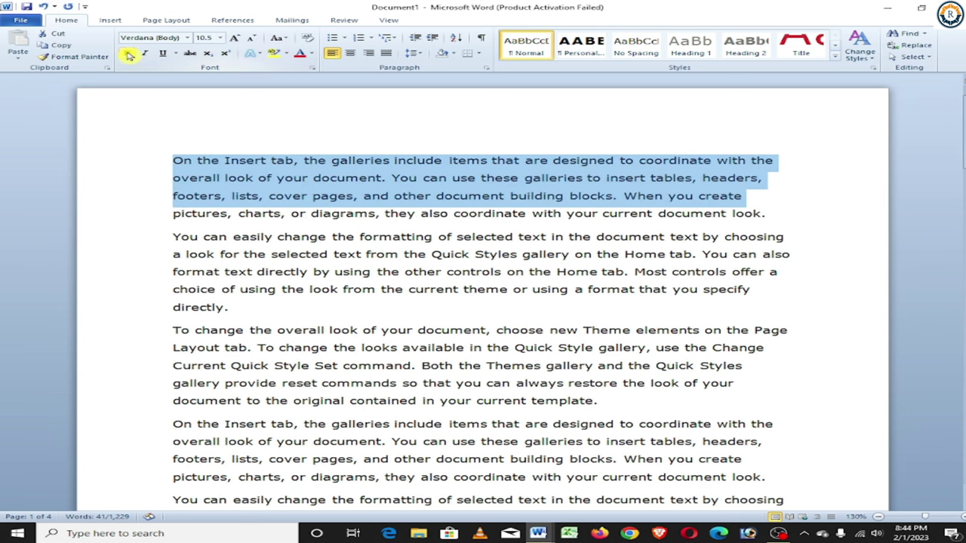
left_click(129, 55)
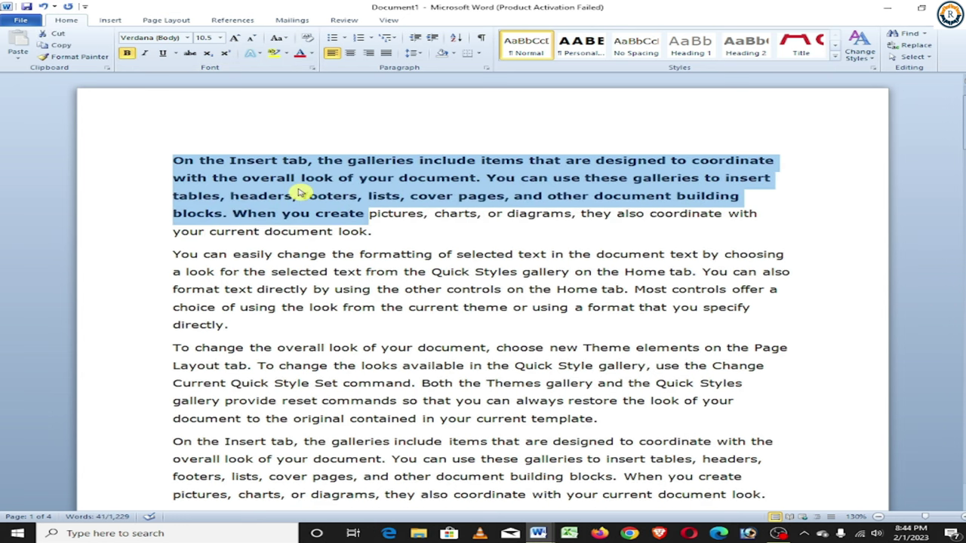
Check the shortcut list, then select the whole first paragraph and click after 'look.'
key("alt+Tab")
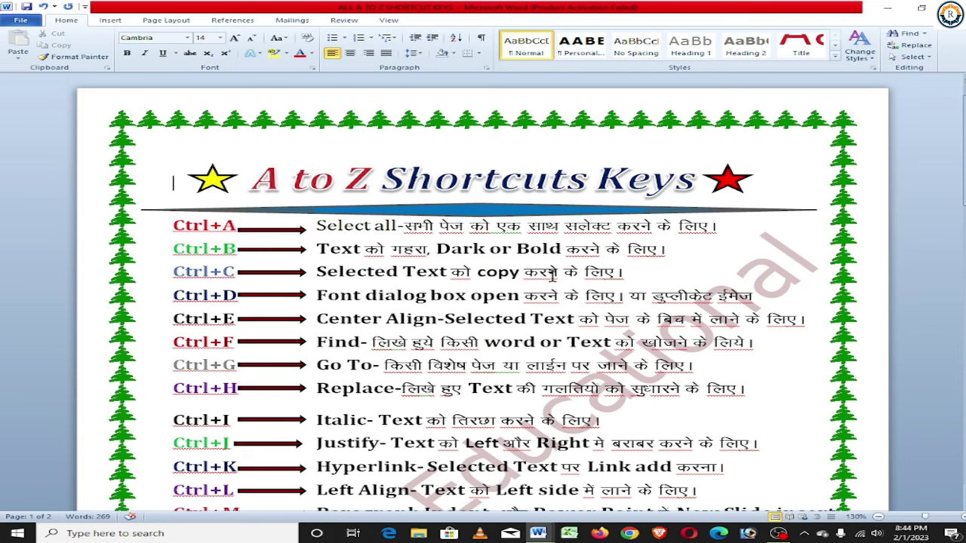
key("alt+Tab")
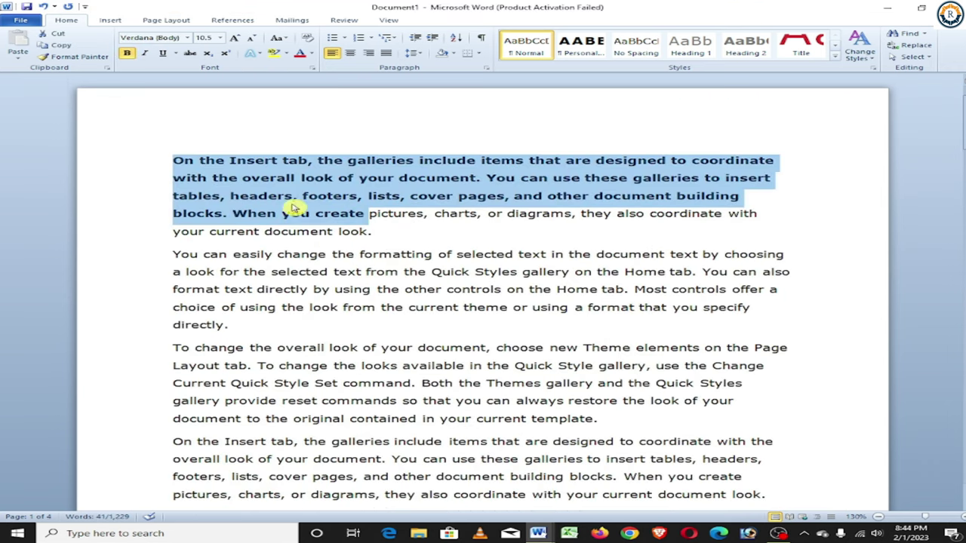
left_click(255, 176)
mouse_move(173, 161)
left_mouse_down()
mouse_move(348, 178)
mouse_move(380, 234)
left_mouse_up()
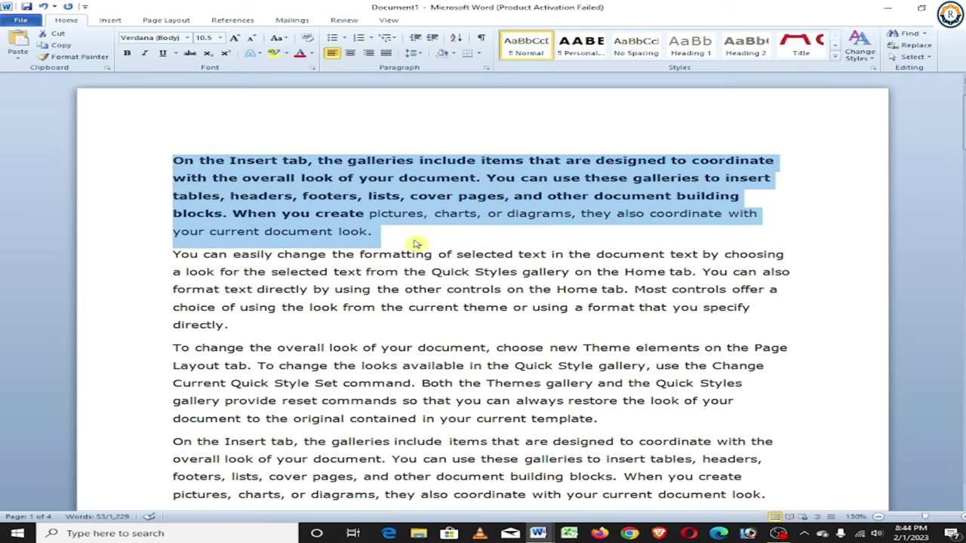
left_click(416, 242)
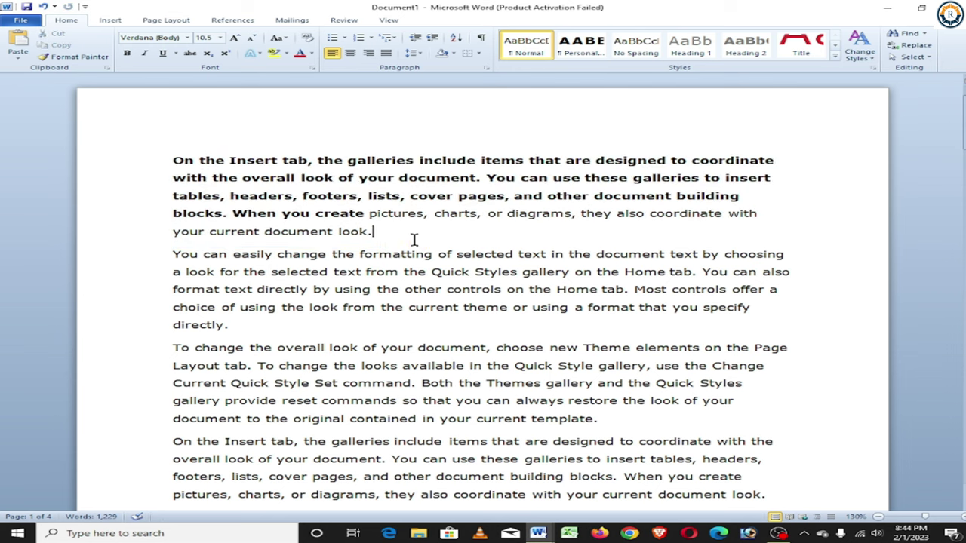
Add a new line after 'look.' and paste the copied paragraph there with Ctrl+V
key("Return")
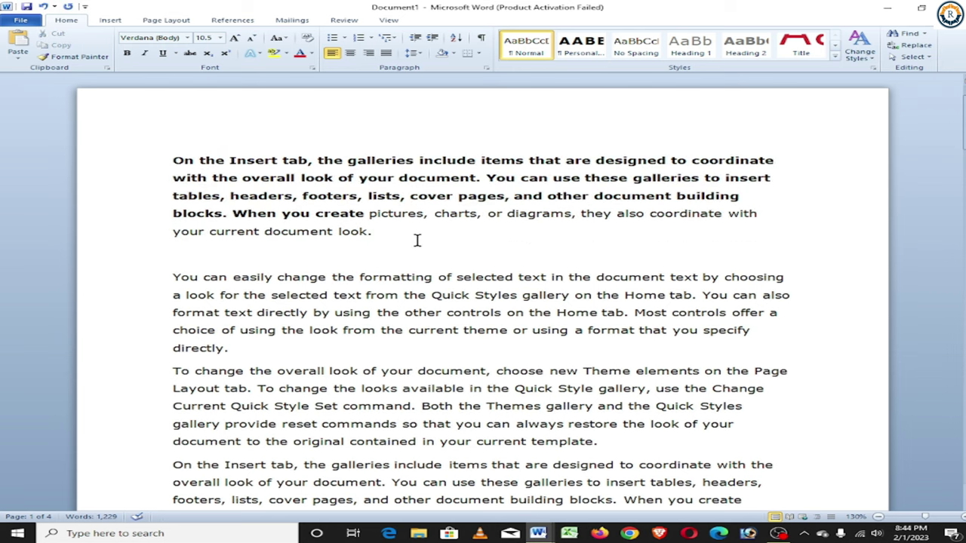
key("ctrl+v")
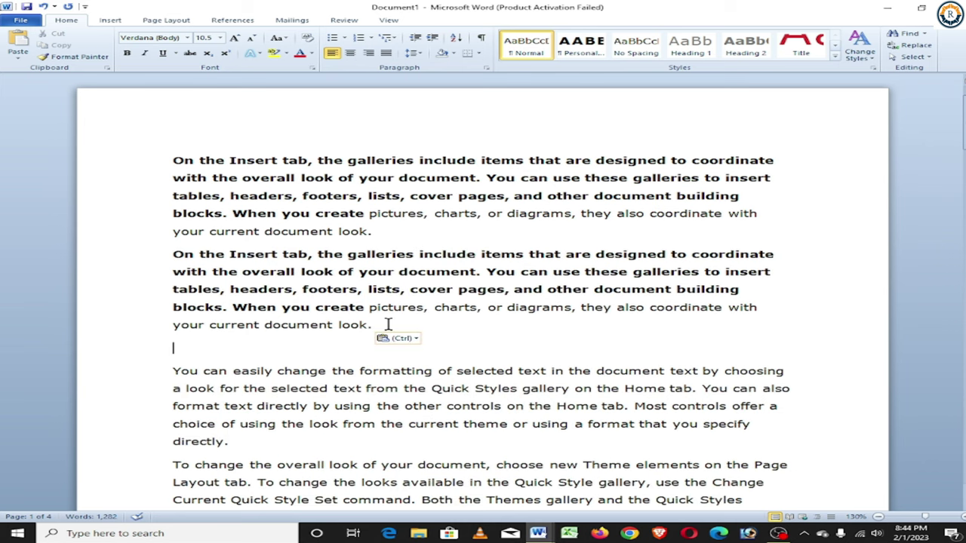
key("alt+Tab")
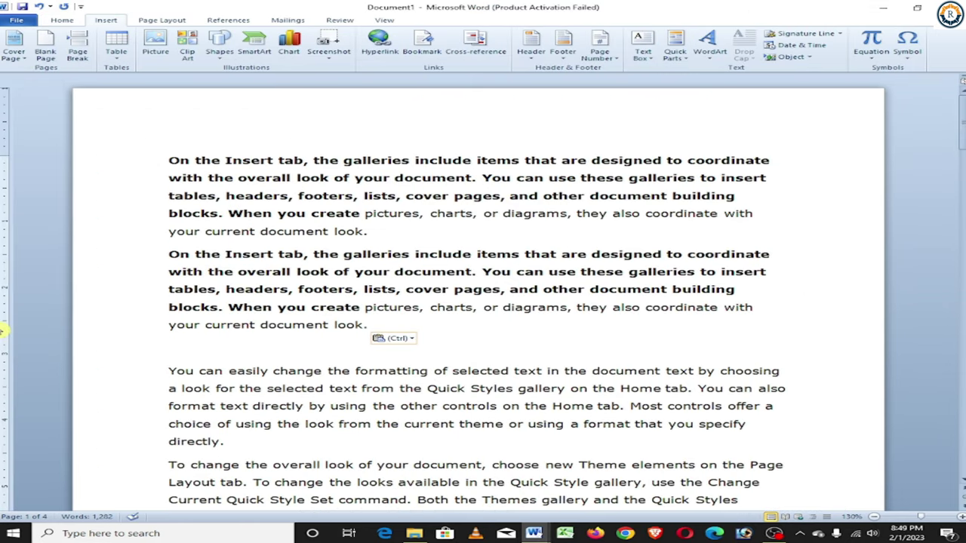
Open the Font dialog with Ctrl+D and close it without changes
key("ctrl+d")
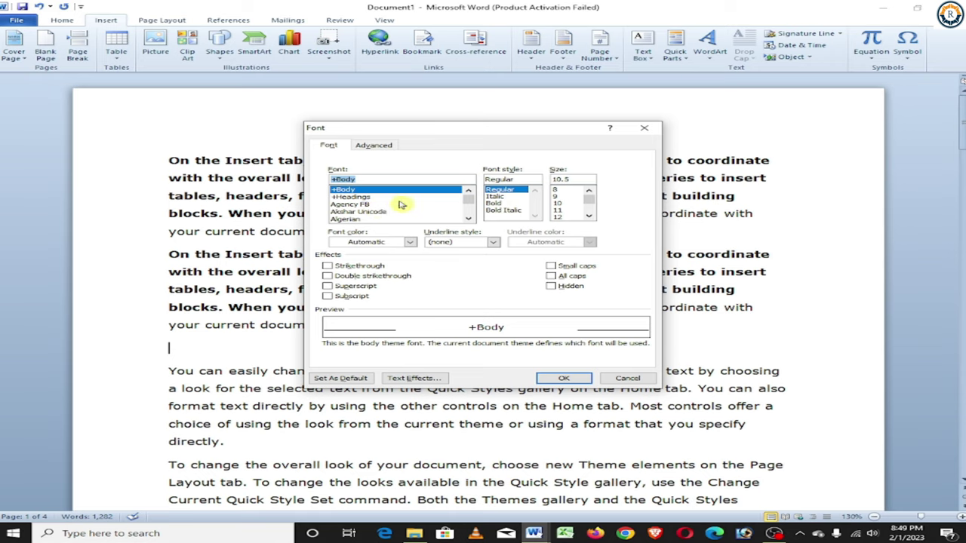
scroll(399, 206, "down", 2)
scroll(399, 206, "down", 3)
scroll(399, 205, "down", 2)
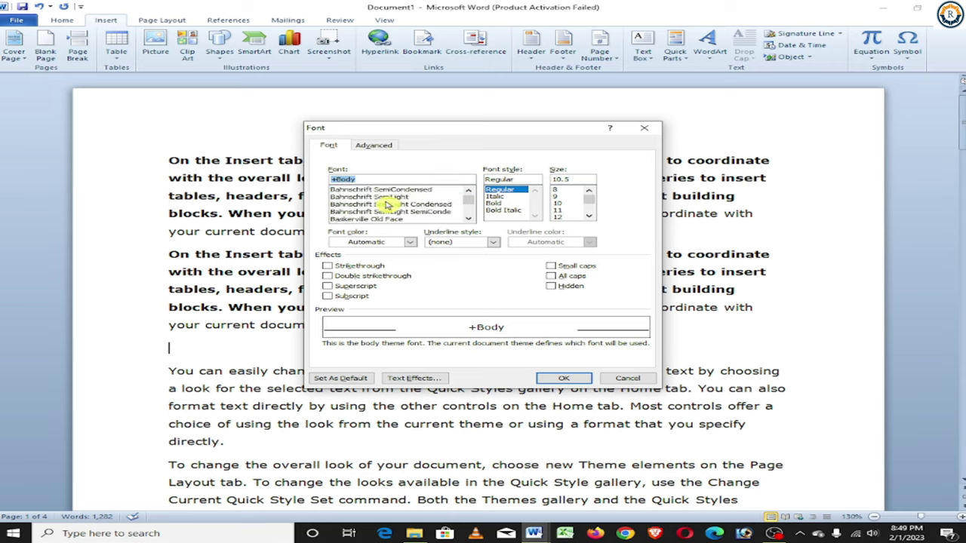
scroll(397, 205, "down", 5)
scroll(397, 204, "down", 3)
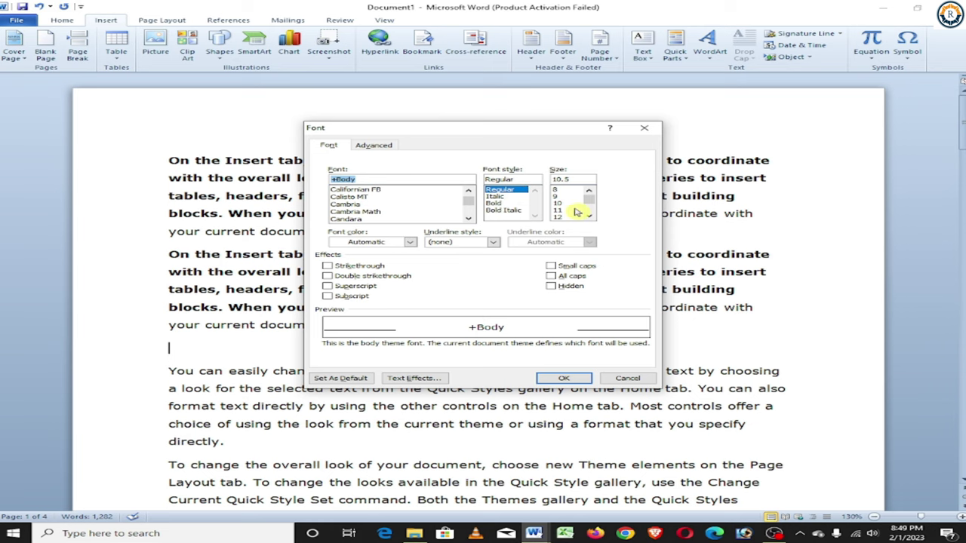
left_click(564, 378)
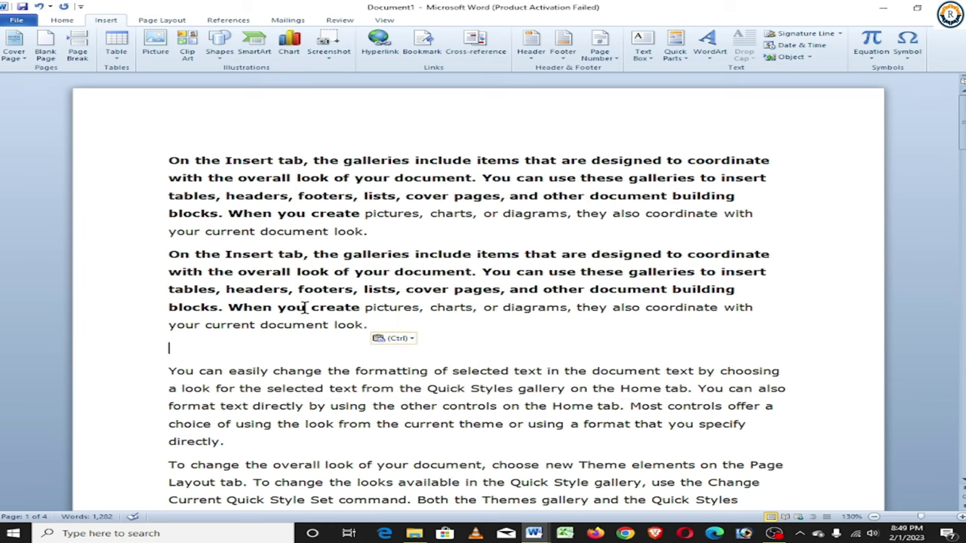
Insert the cow clip art below the second paragraph and paste two more copies
left_click(187, 47)
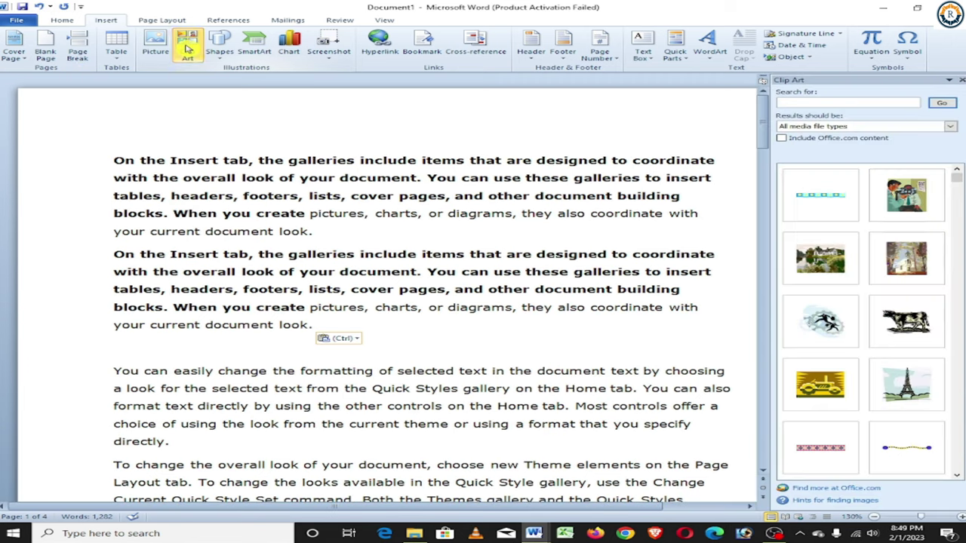
left_click(906, 321)
left_click(502, 353)
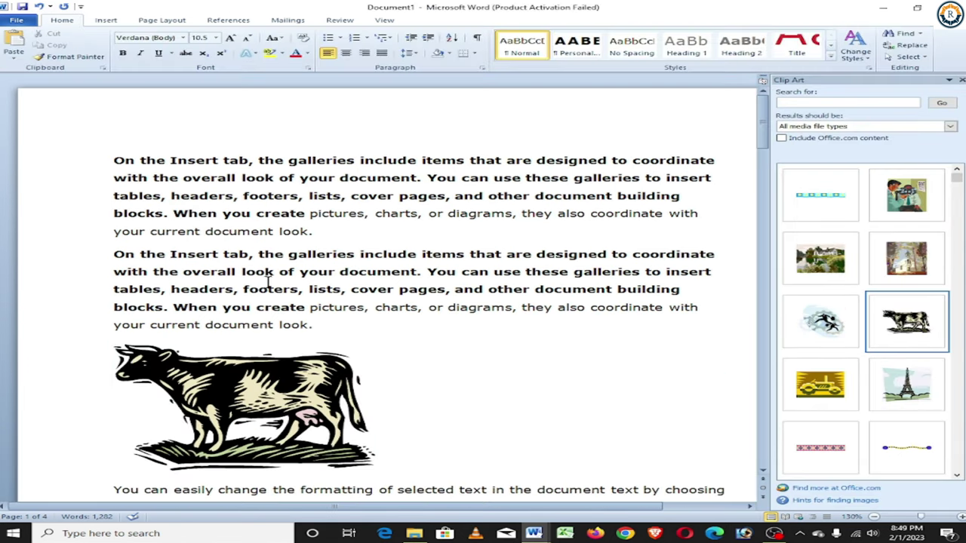
left_click(256, 377)
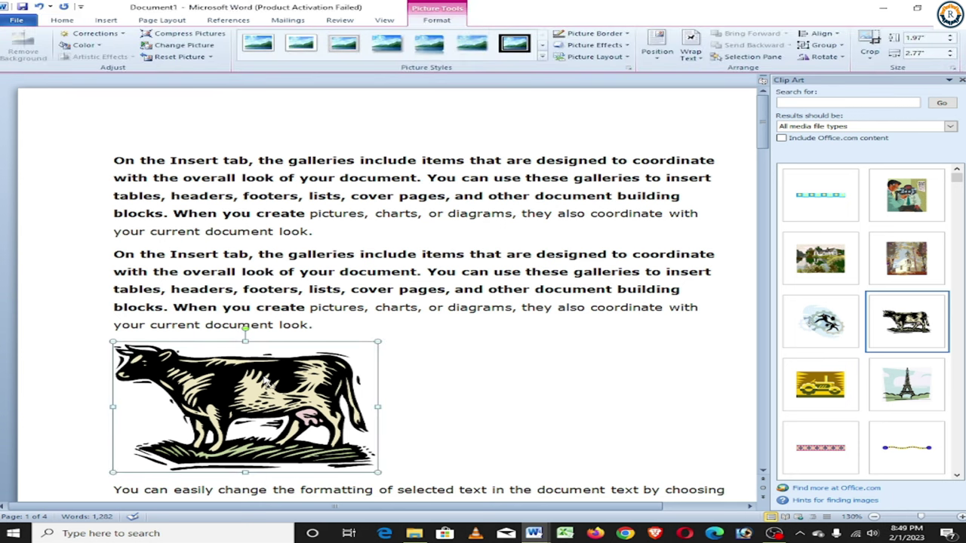
key("ctrl+c")
key("ctrl+v")
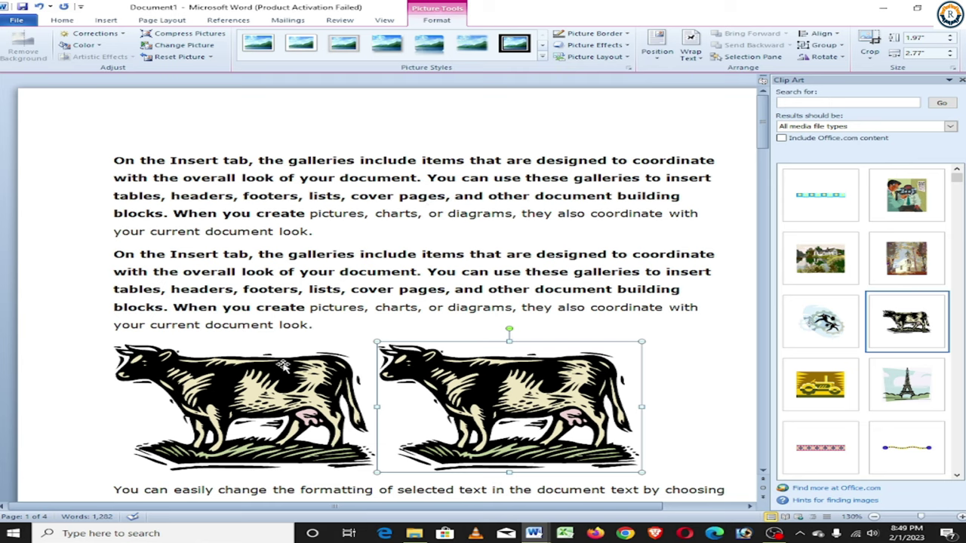
key("ctrl+v")
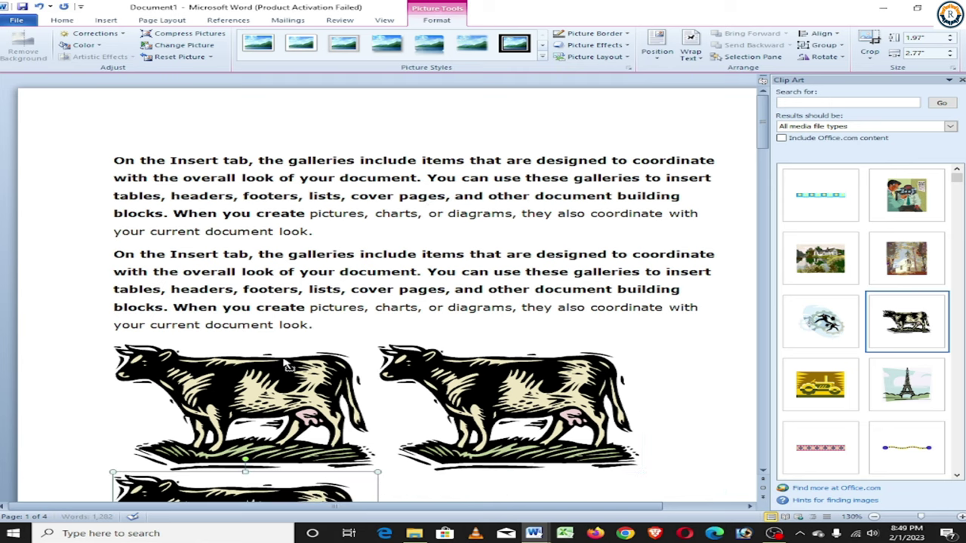
scroll(346, 376, "down", 3)
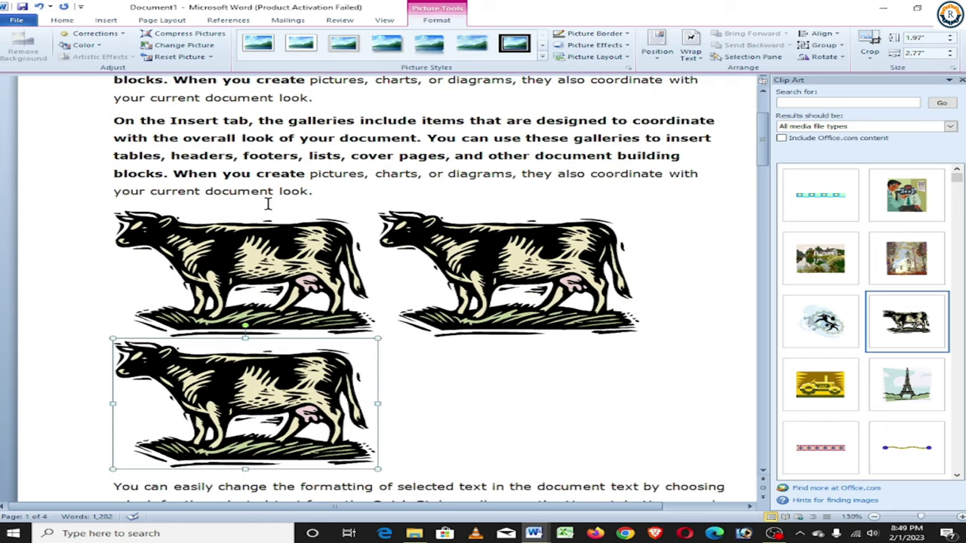
left_click(280, 137)
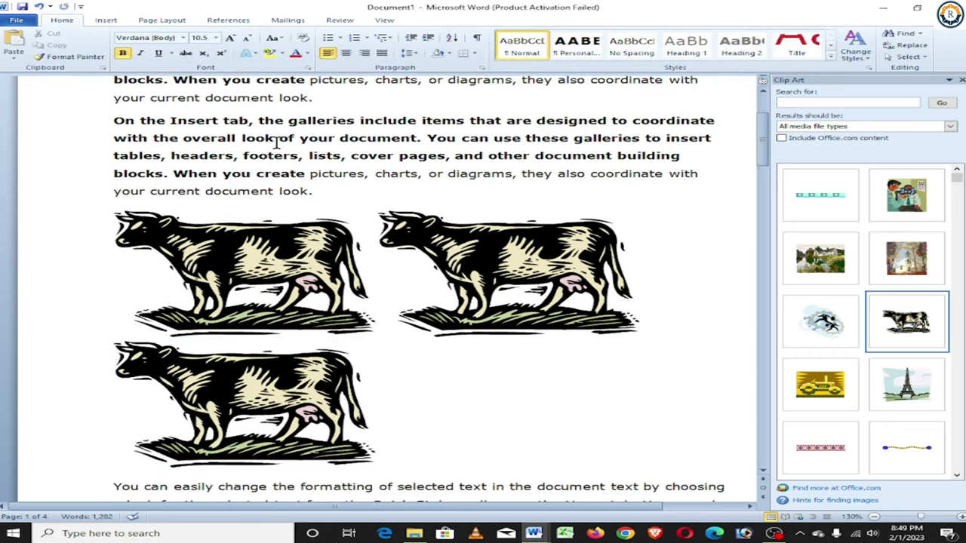
View the Font dialog's Advanced settings, then return to Document1 from the taskbar
key("ctrl+d")
left_click(382, 148)
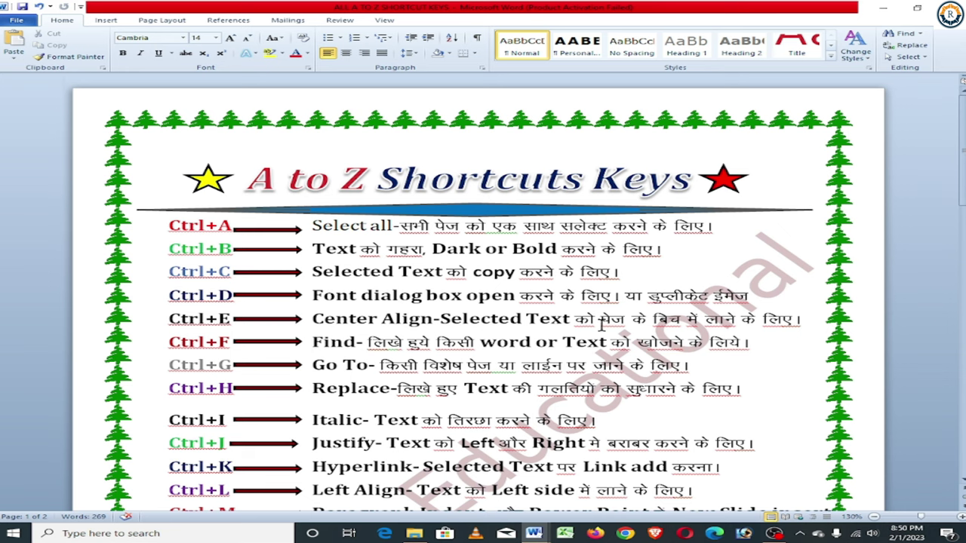
left_click(536, 534)
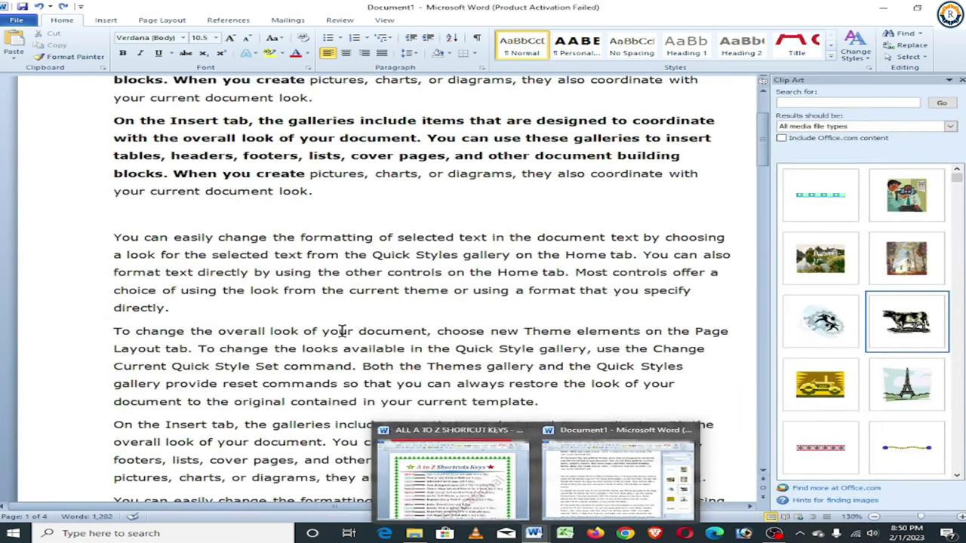
Close the Clip Art panel and centre-align the entire document with Ctrl+A and Ctrl+E
scroll(345, 330, "up", 1)
left_click(957, 78)
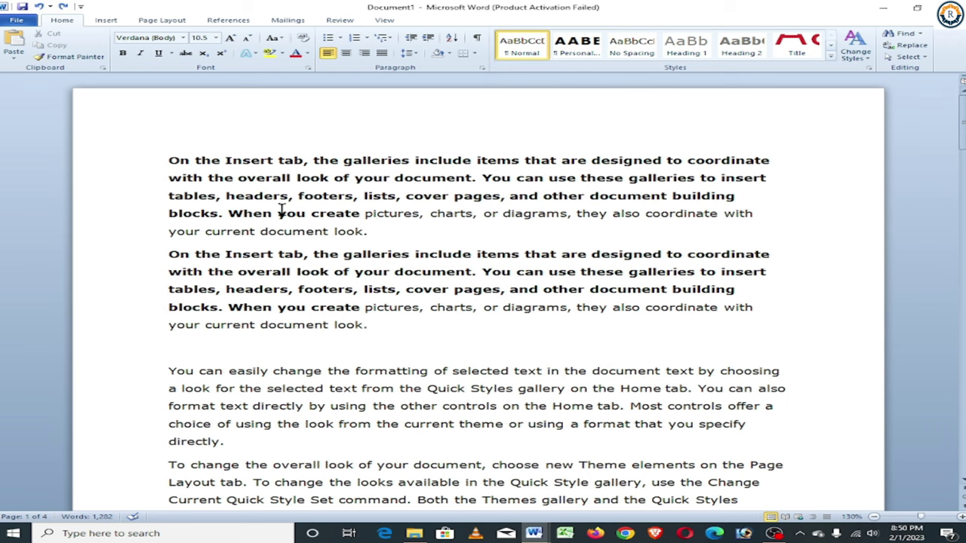
key("ctrl+a")
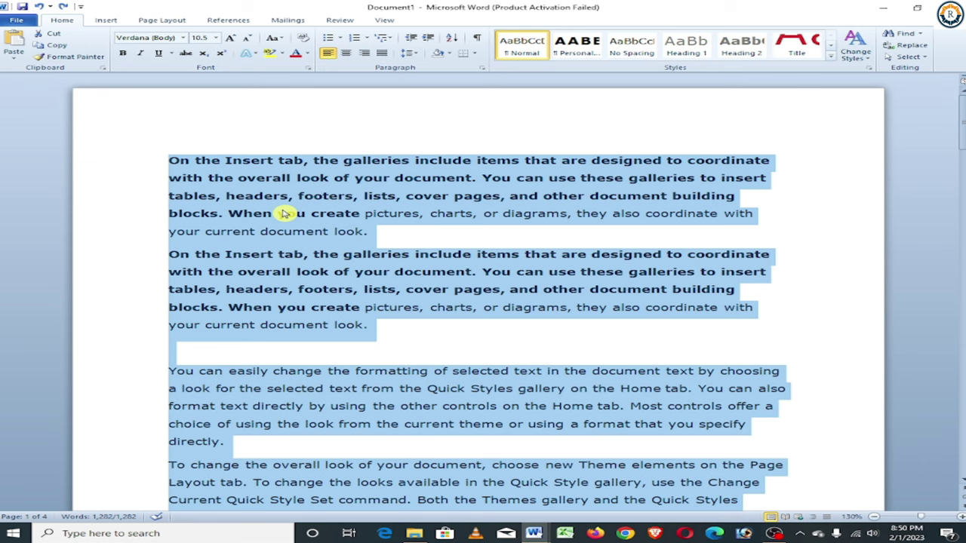
key("ctrl+e")
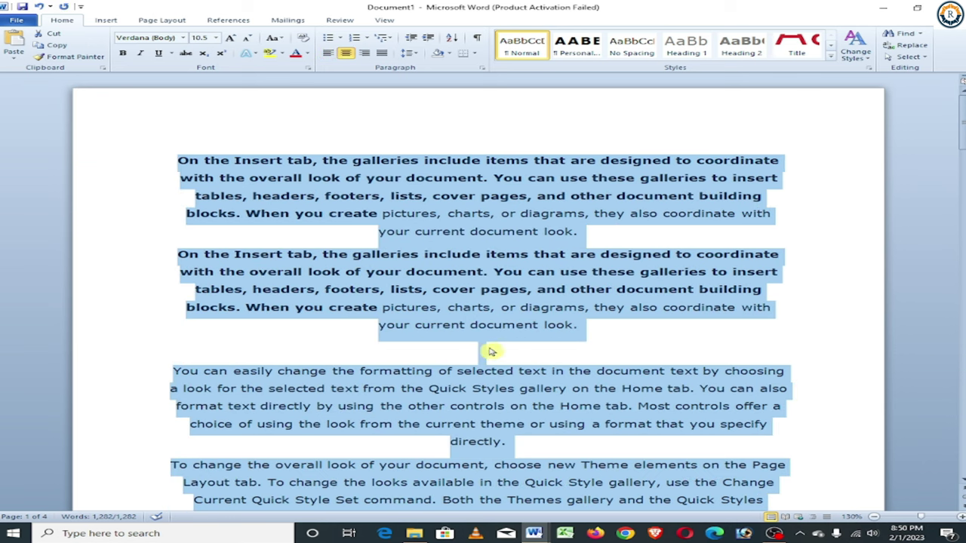
Deselect the text, place the cursor at a line's end, and switch to the shortcut list
left_click(602, 254)
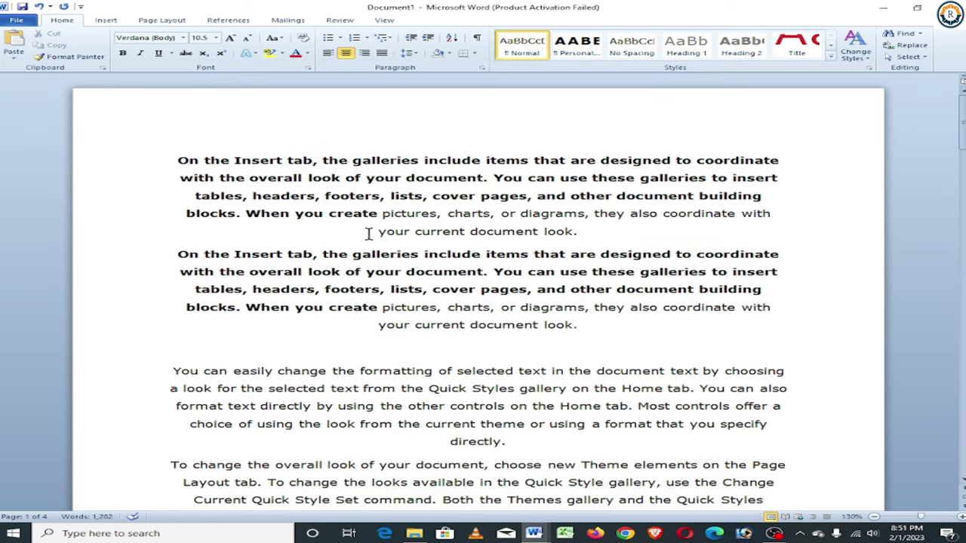
left_click(656, 232)
key("alt+Tab")
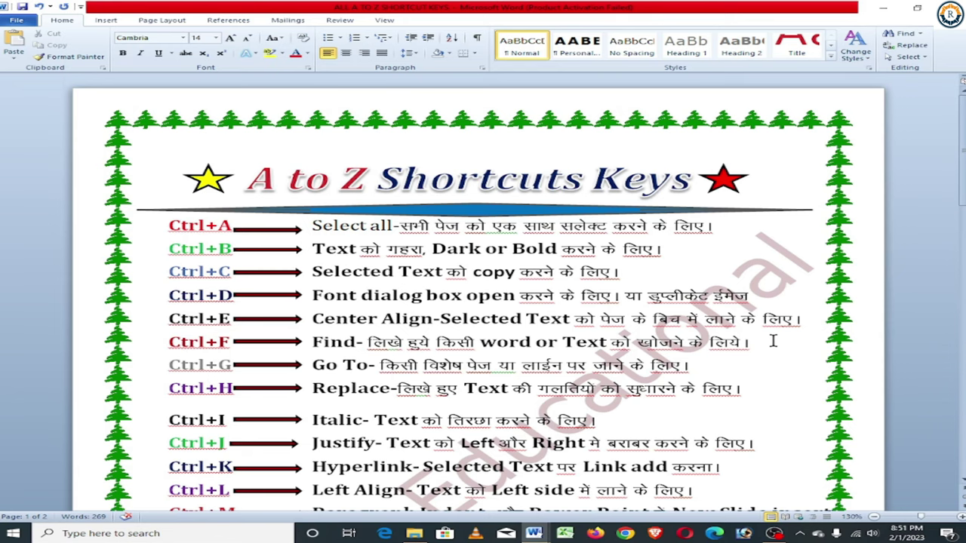
Search Document1 for 'current' in the Navigation pane, then close the pane
key("alt+Tab")
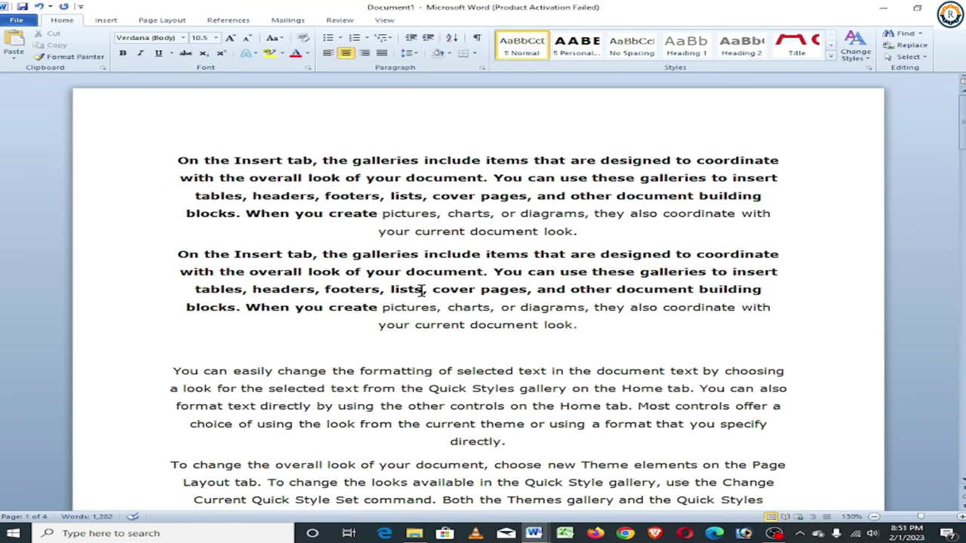
key("ctrl+f")
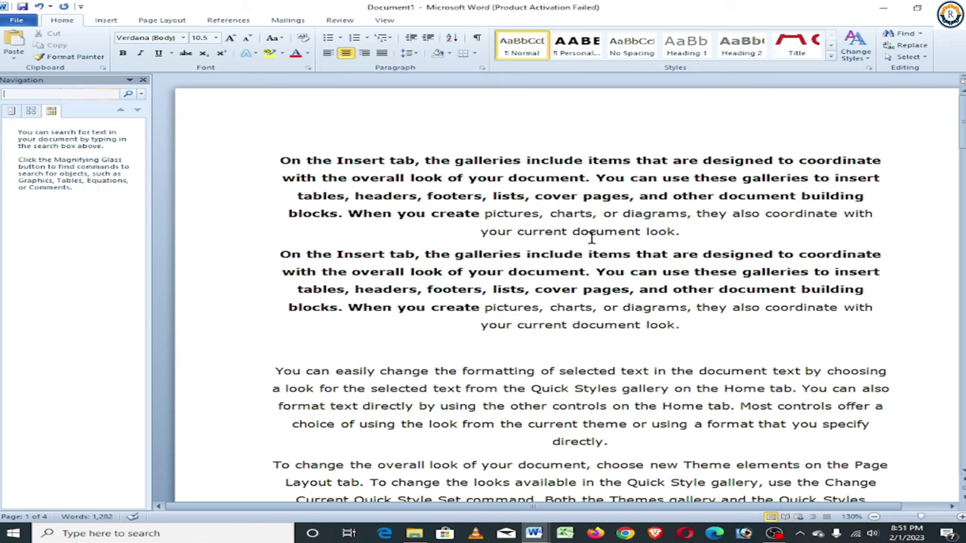
left_click(314, 192)
type("cu")
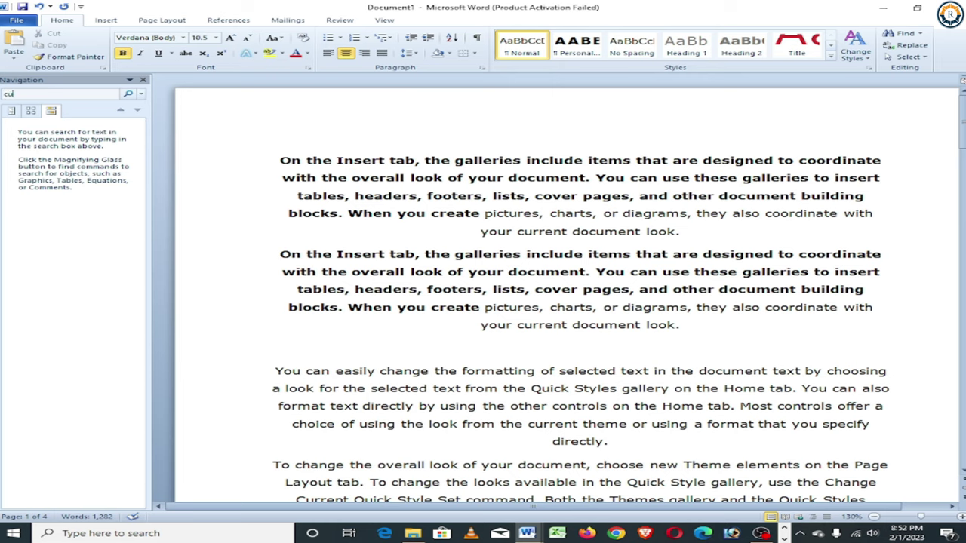
type("rrent")
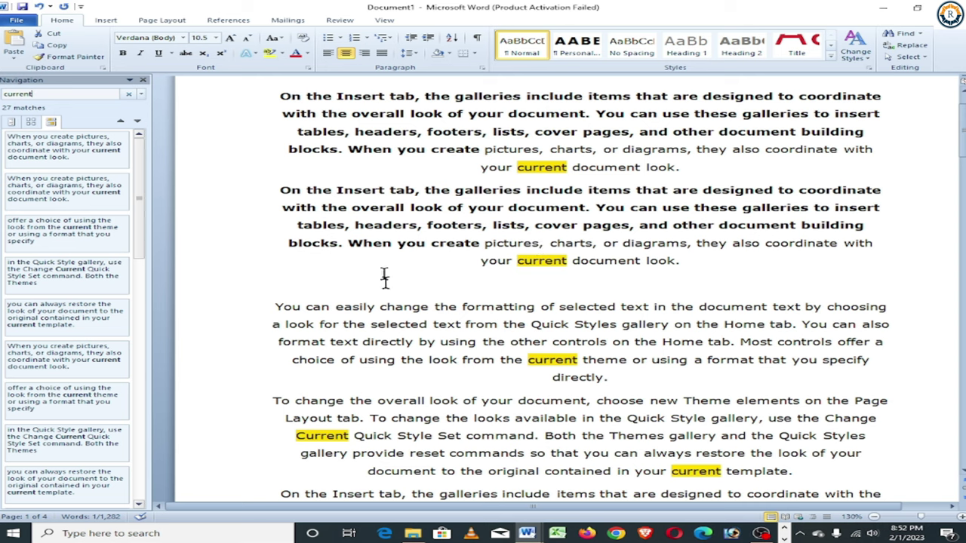
left_click(144, 82)
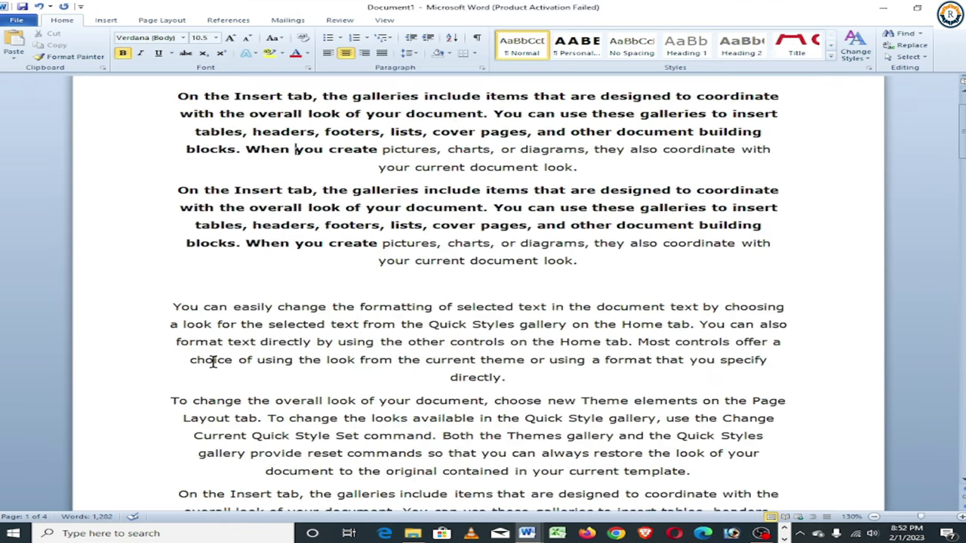
Jump to line 3 with Go To (Ctrl+G), close it, and switch to the shortcut list
key("ctrl+g")
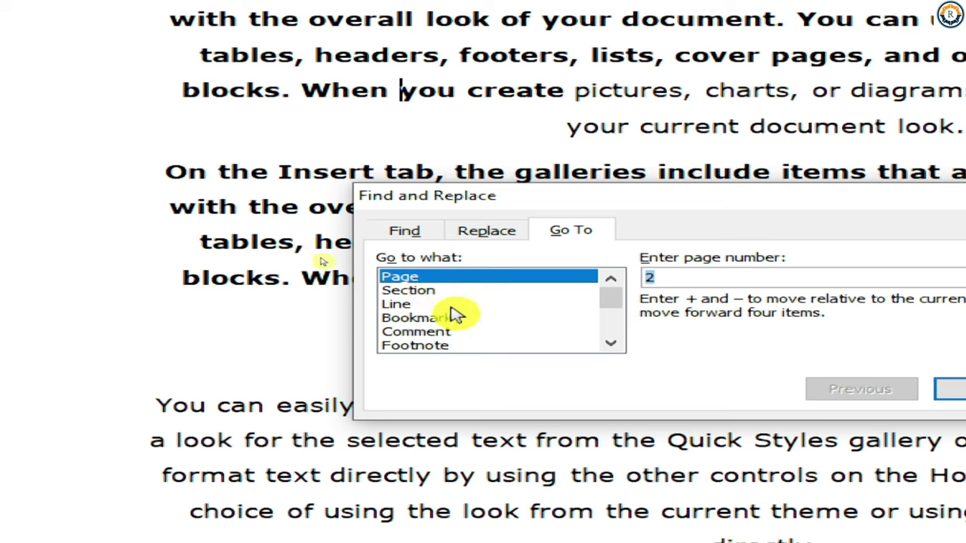
left_click(407, 304)
left_click(419, 278)
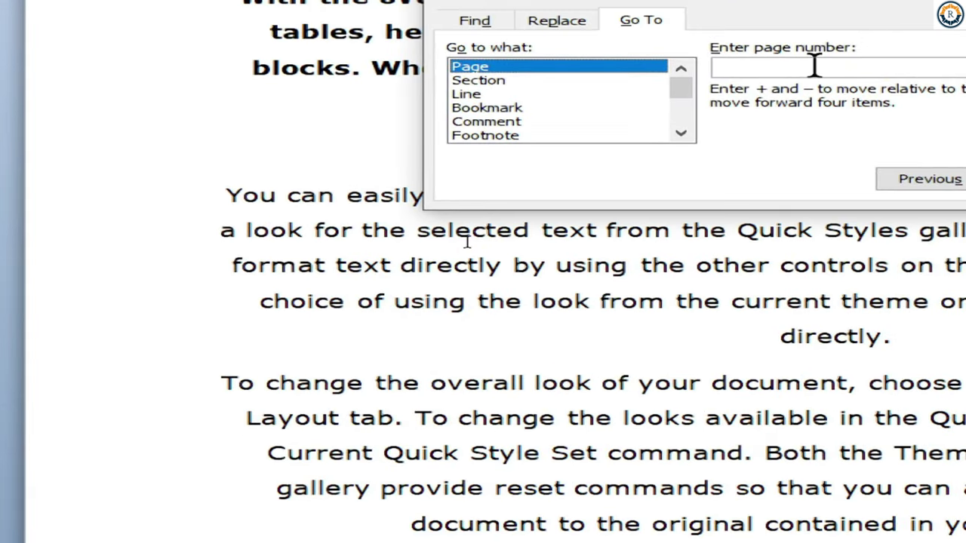
type("3")
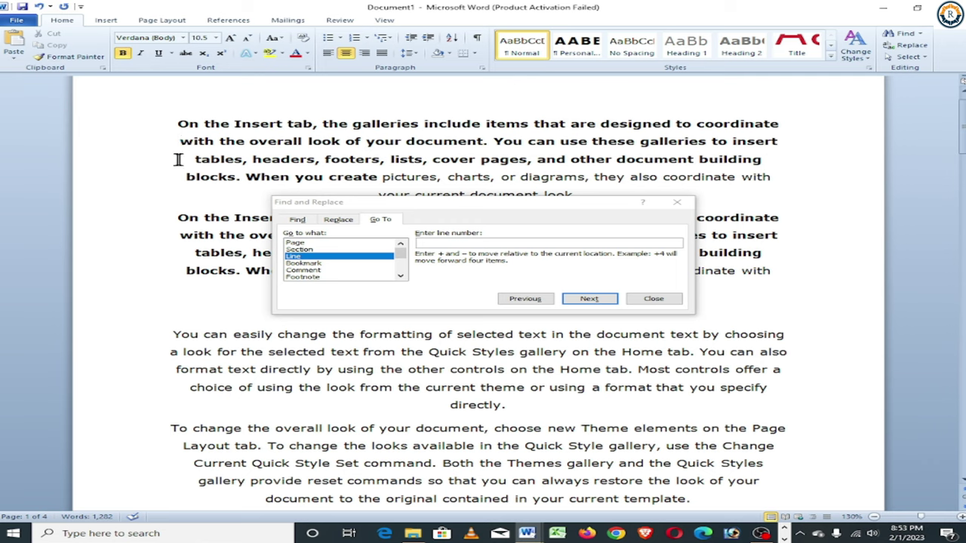
left_click(556, 245)
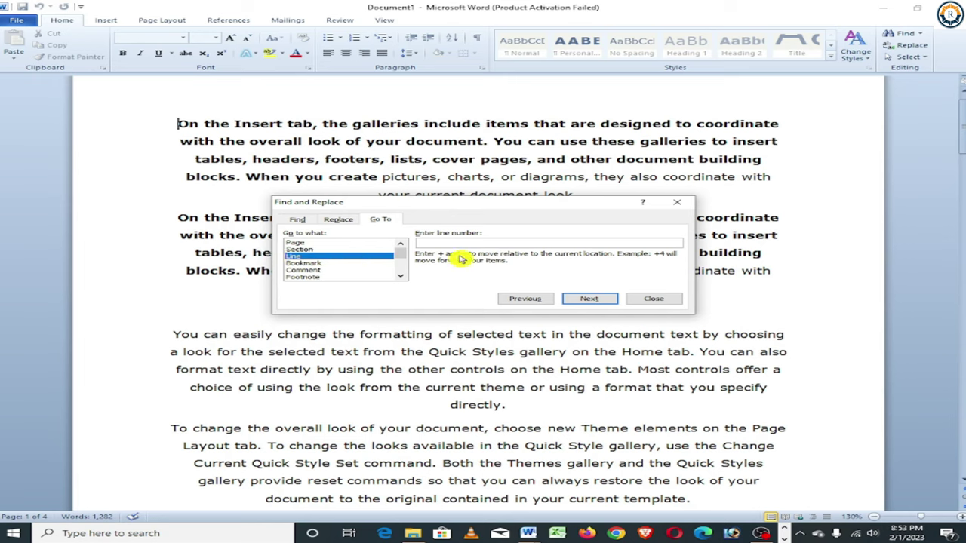
type("3")
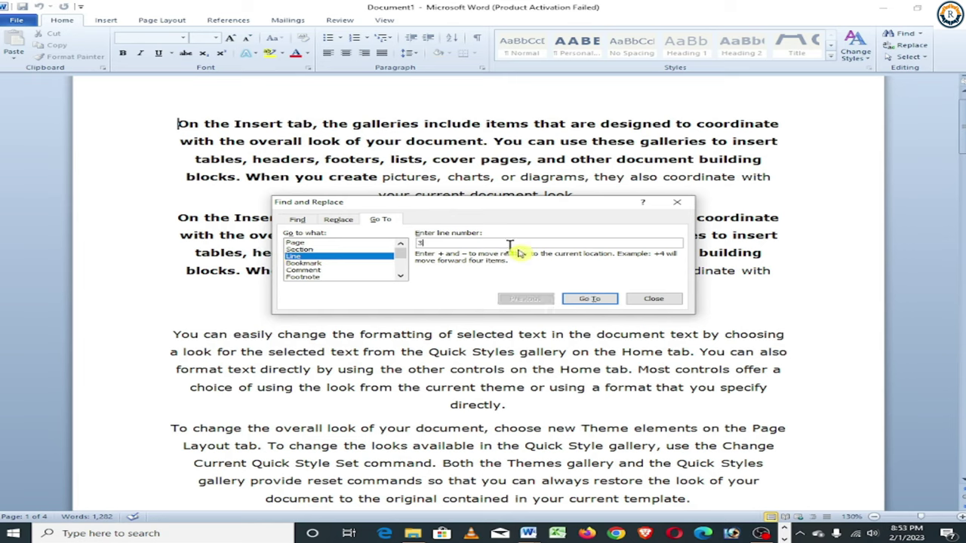
left_click(591, 300)
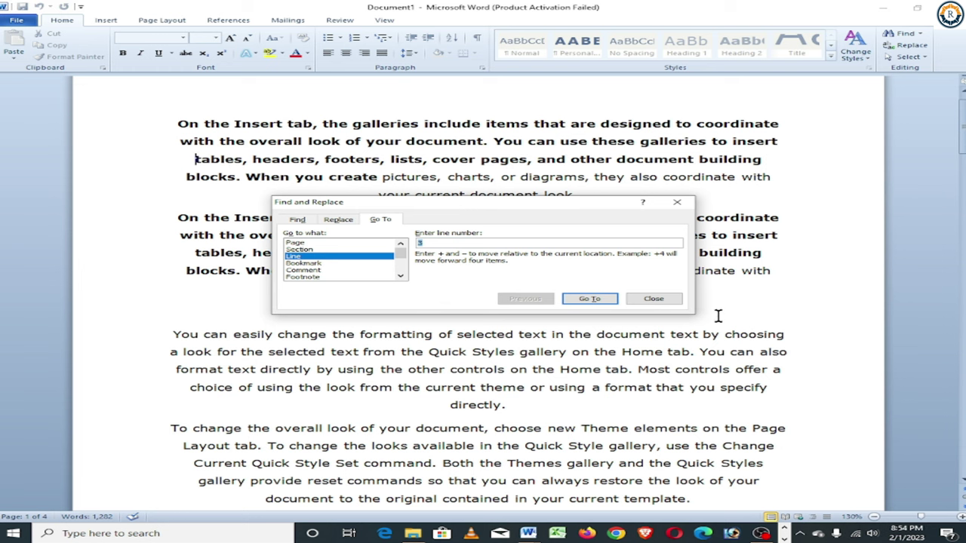
left_click(653, 299)
key("alt+Tab")
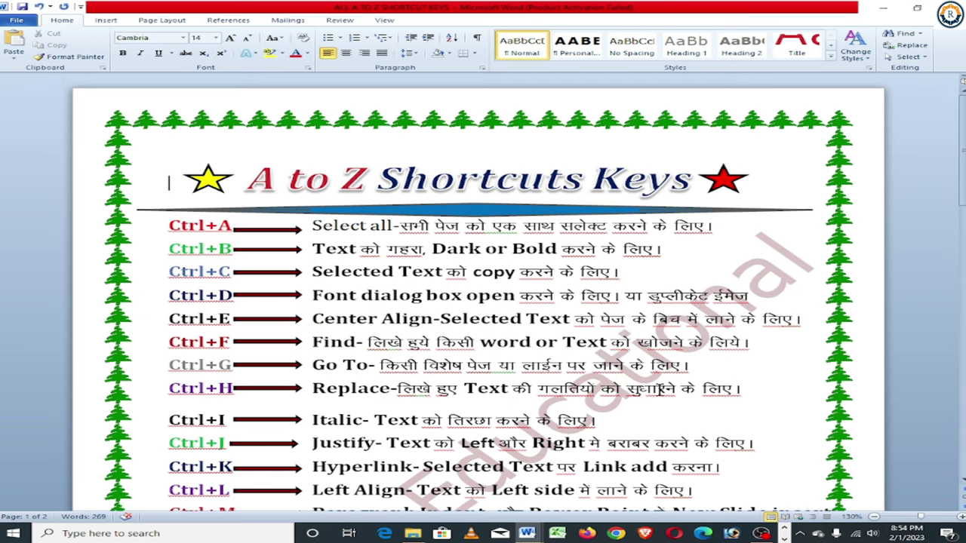
Set Find and Replace to replace 'pictures' with 'MY' and find the first match
key("alt+Tab")
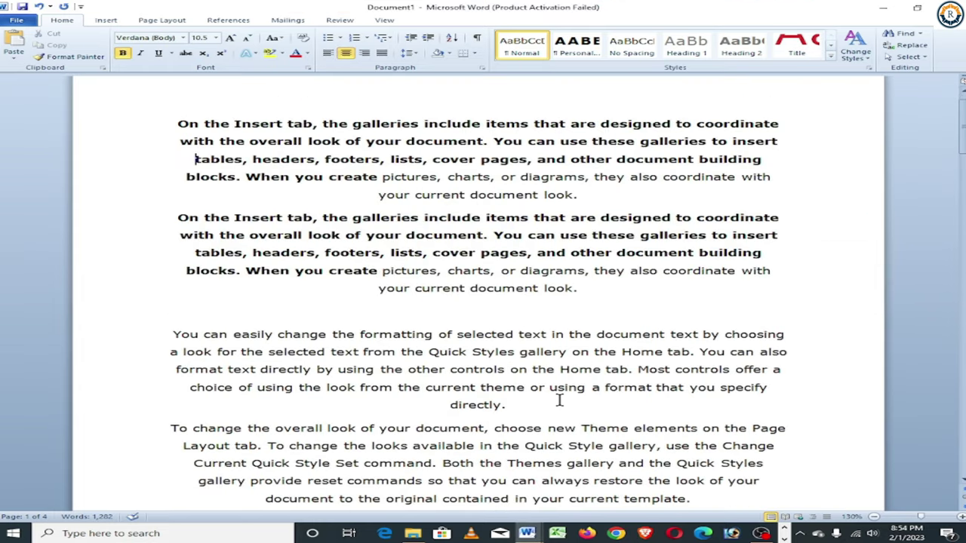
key("ctrl+h")
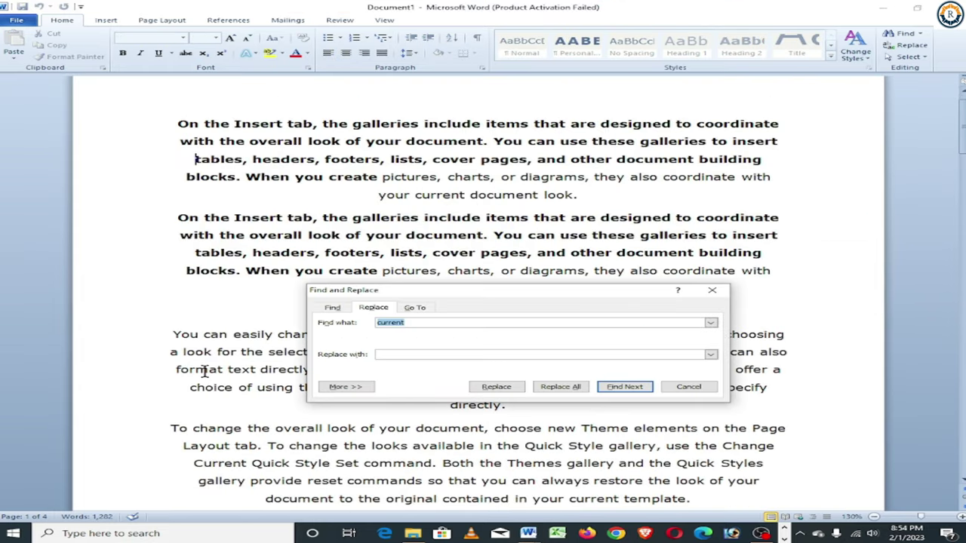
key("BackSpace")
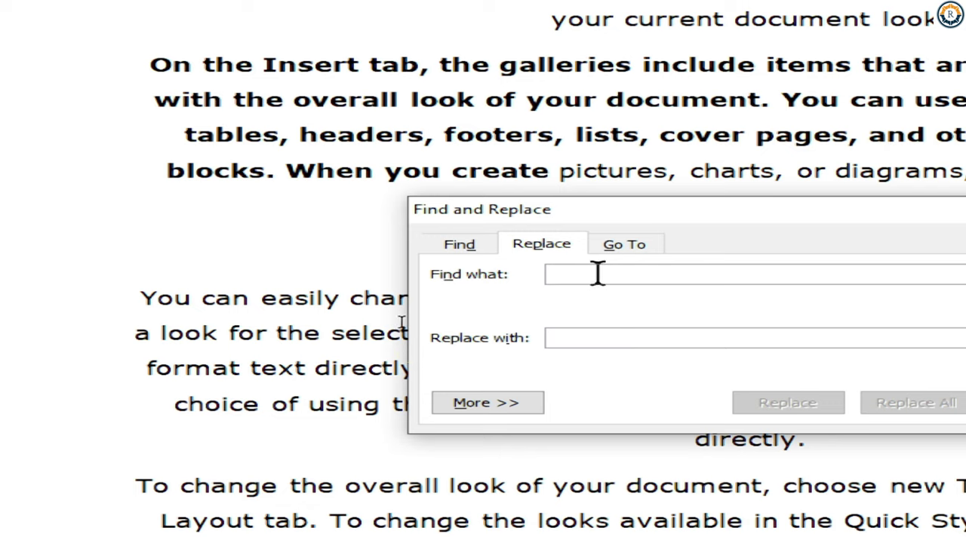
type("pictures")
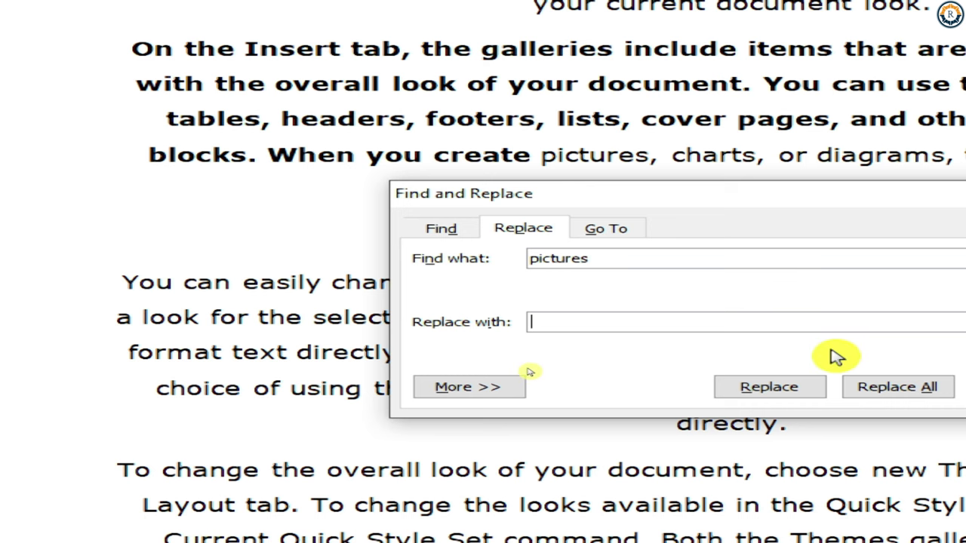
type("MY")
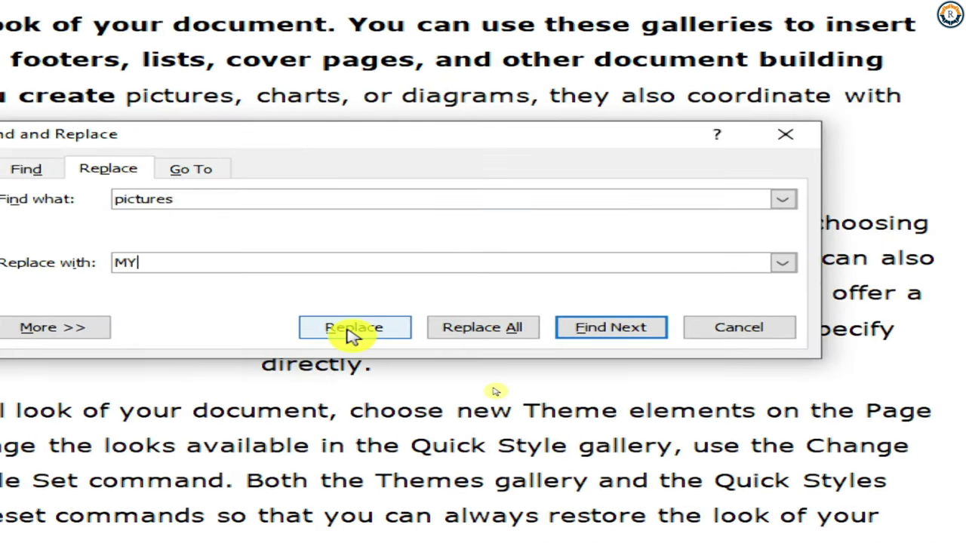
left_click(620, 338)
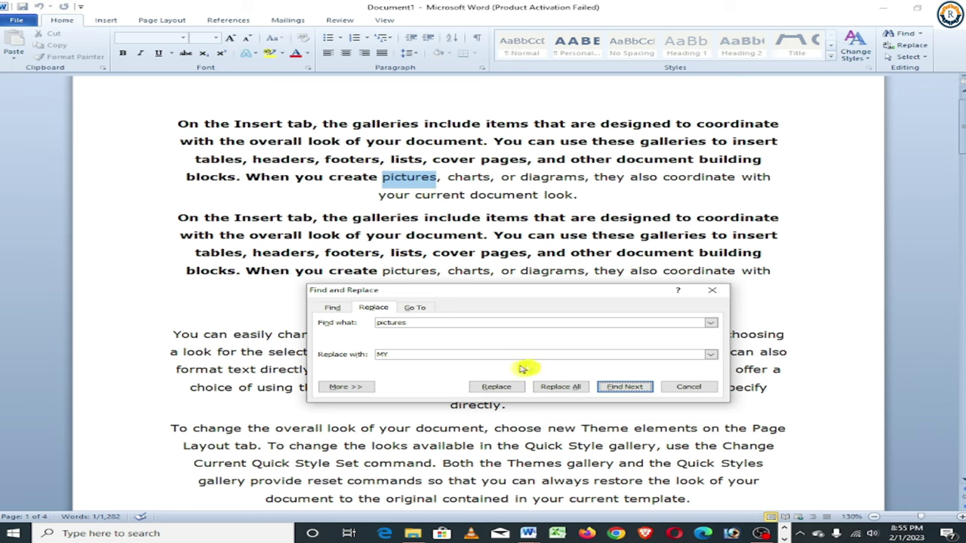
Replace two matches singly, then Replace All for six replacements and close the dialog
left_click(505, 387)
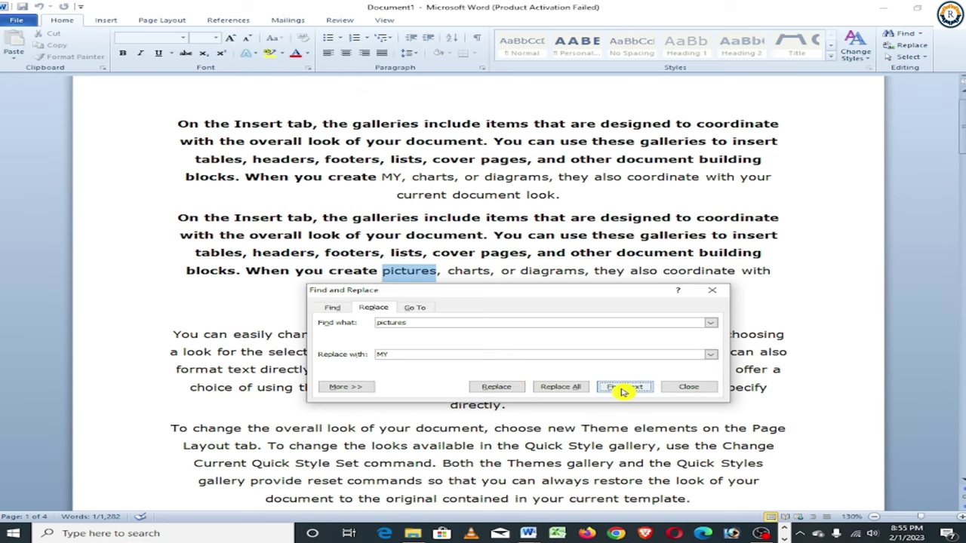
left_click(492, 390)
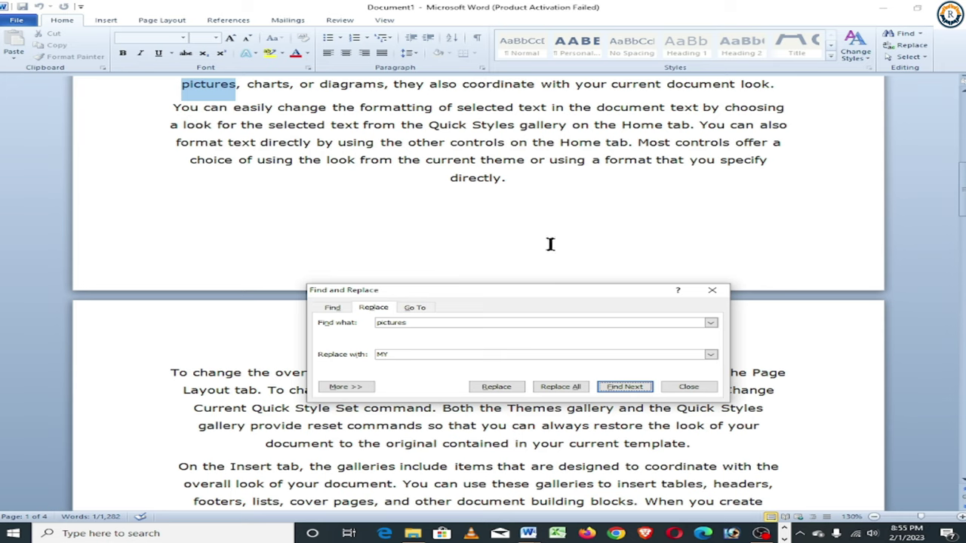
left_click(566, 389)
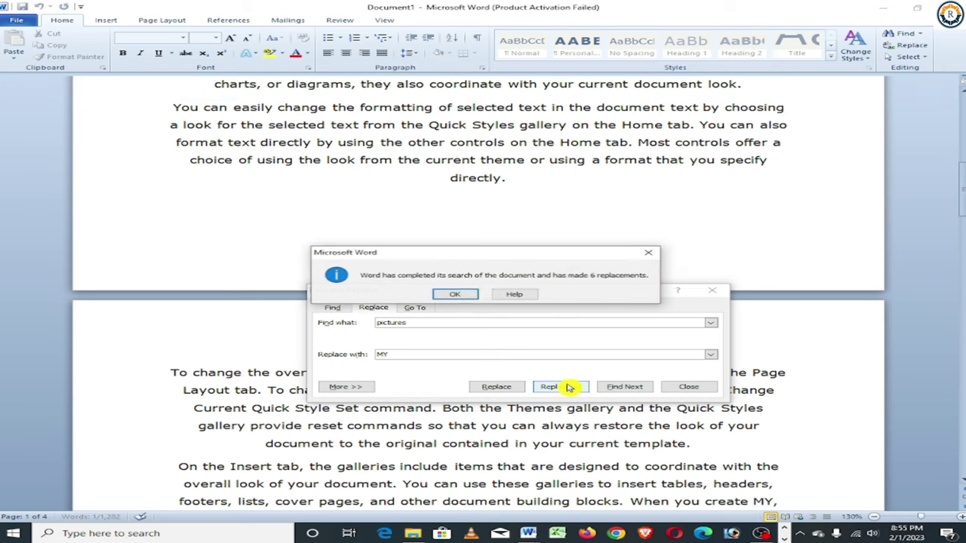
left_click(463, 292)
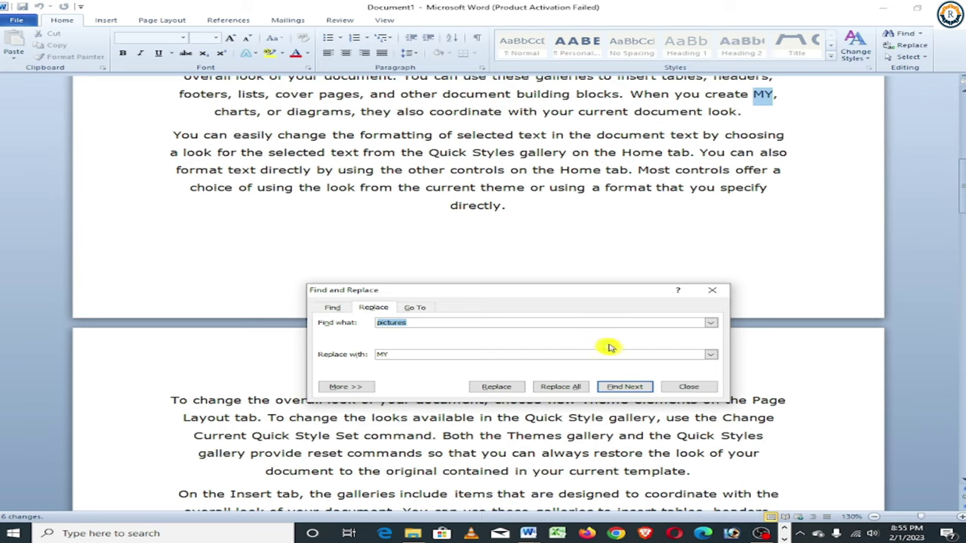
left_click(689, 387)
scroll(711, 226, "up", 2)
scroll(524, 226, "up", 3)
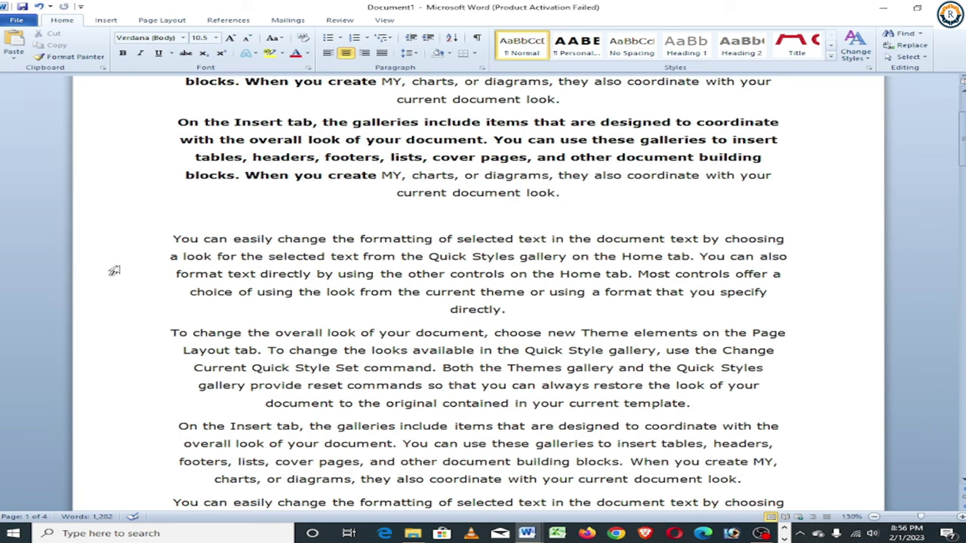
Italicize the 'You can easily change the formatting' paragraph, then justify all text with Ctrl+A, Ctrl+J
left_click_drag(170, 238, 758, 292)
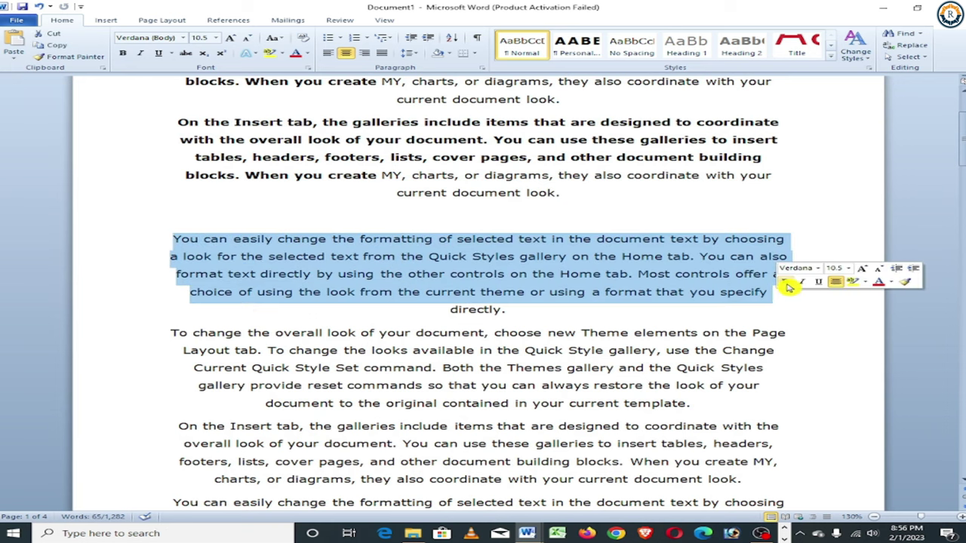
key("ctrl+i")
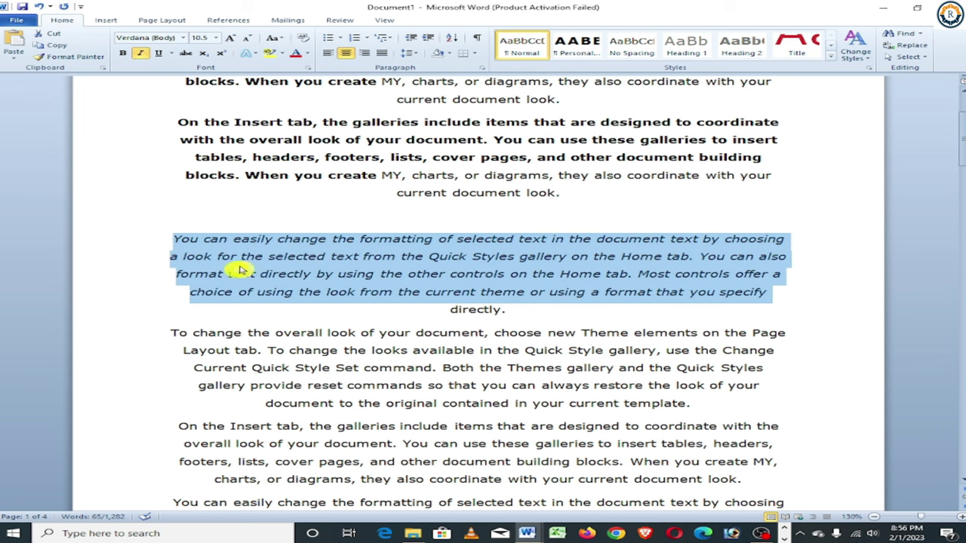
left_click(290, 320)
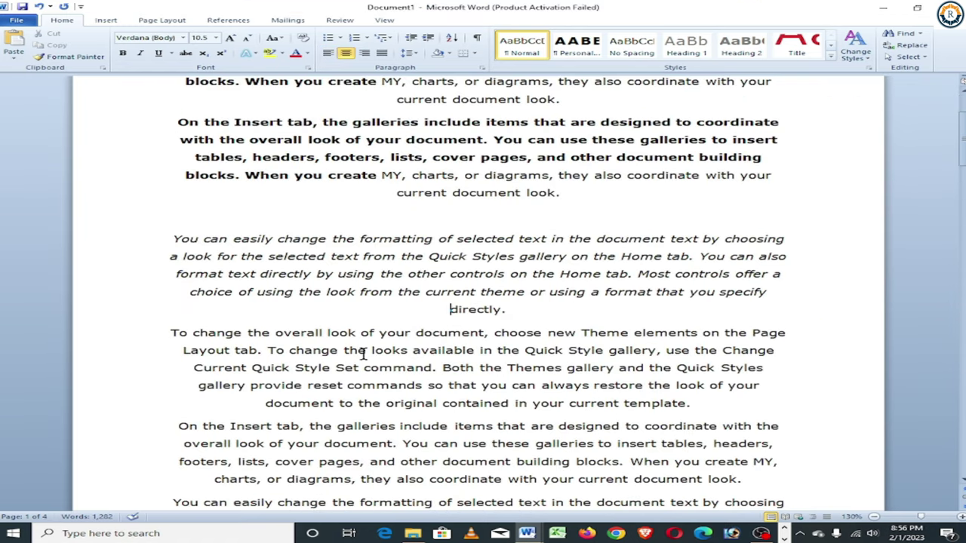
key("ctrl+a")
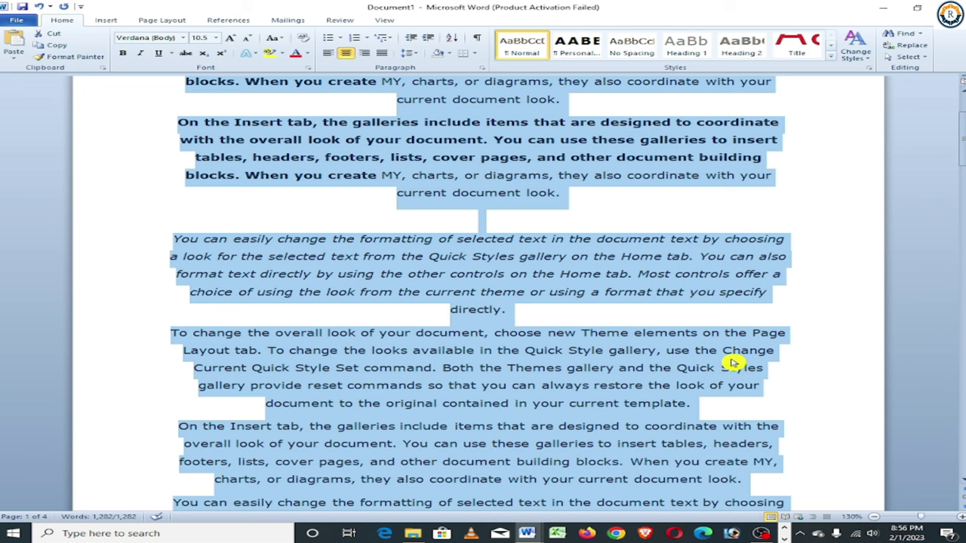
key("ctrl+j")
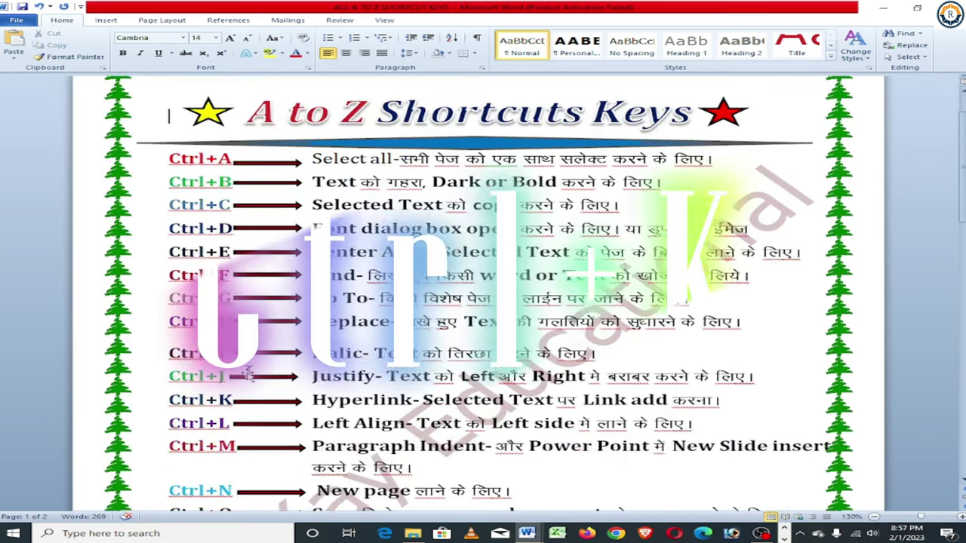
Make the word 'You' bold, italic and red
scroll(246, 375, "down", 1)
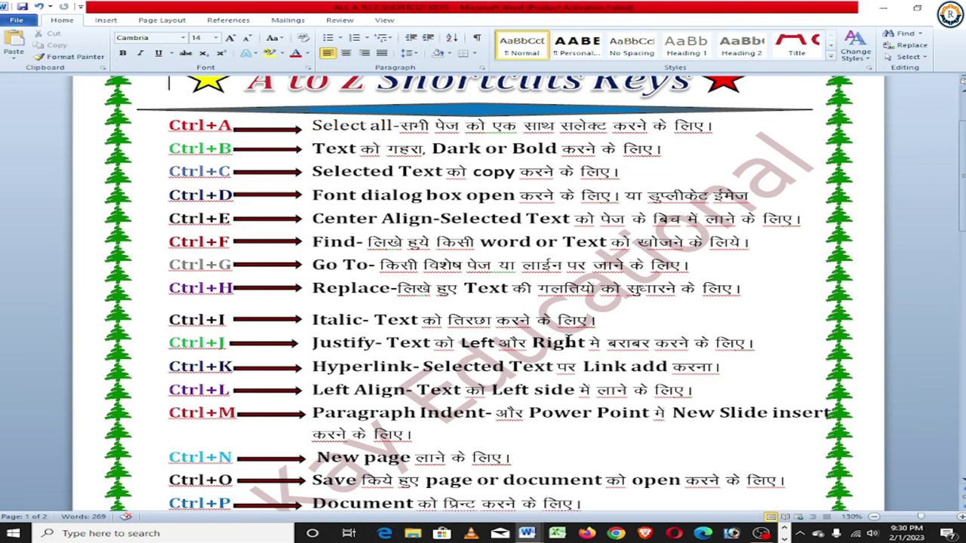
scroll(121, 305, "up", 5)
scroll(121, 304, "up", 10)
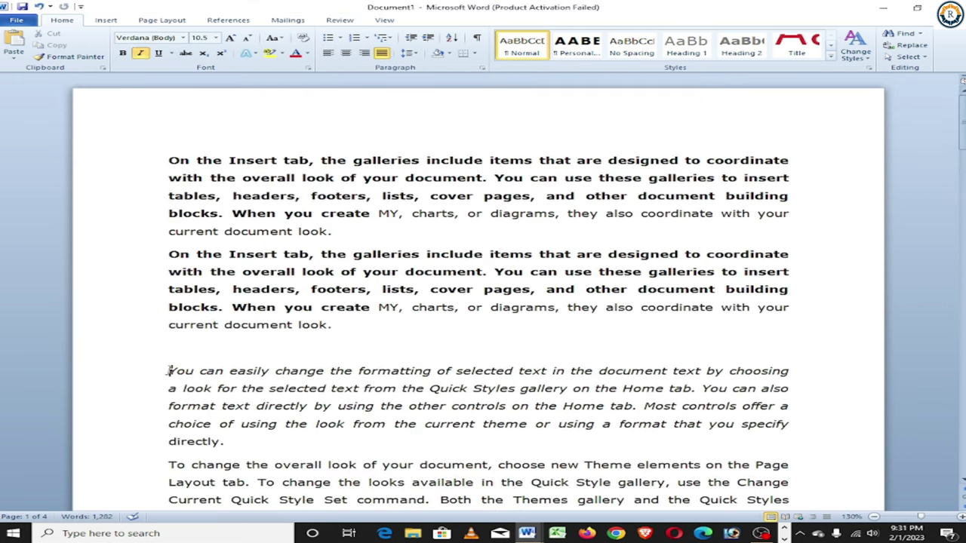
left_click_drag(169, 371, 195, 371)
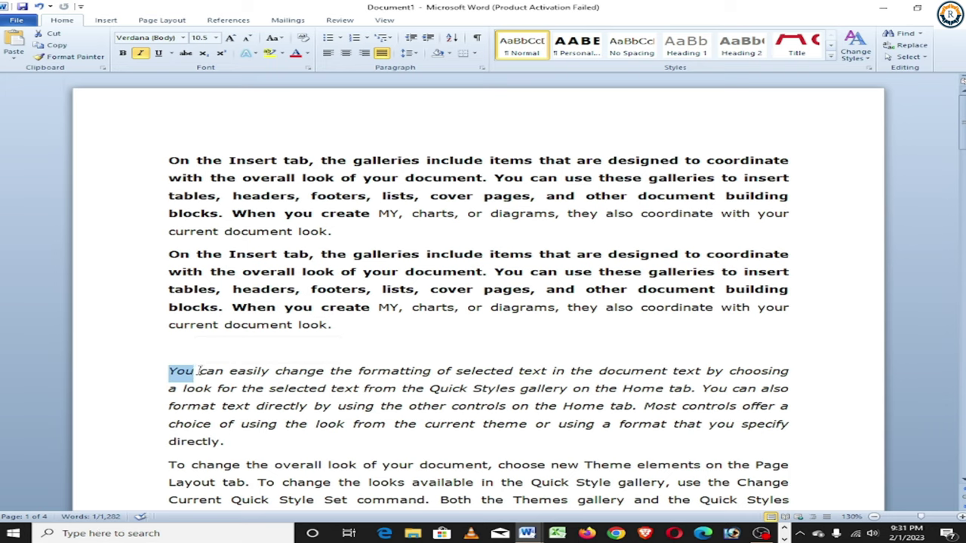
key("ctrl+b")
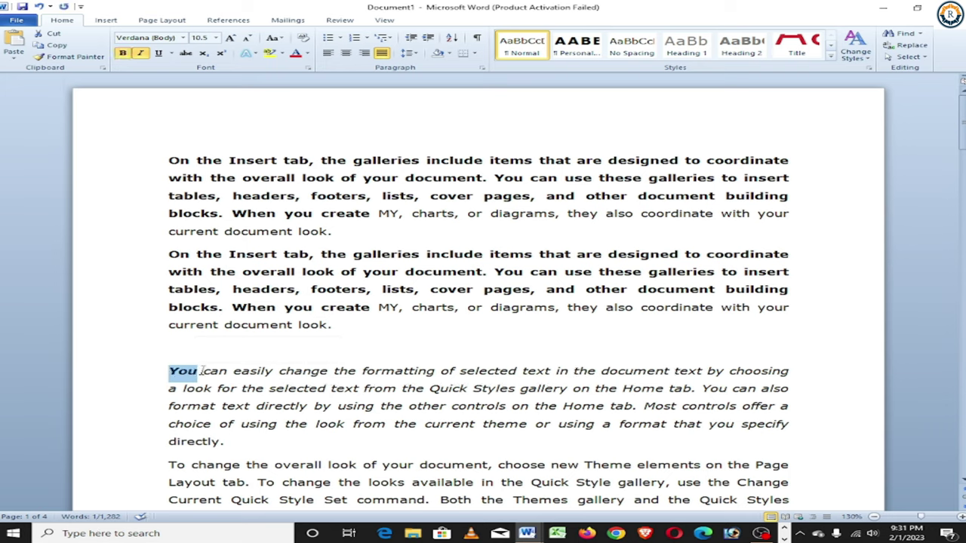
key("ctrl+i")
key("ctrl+i")
left_click(295, 52)
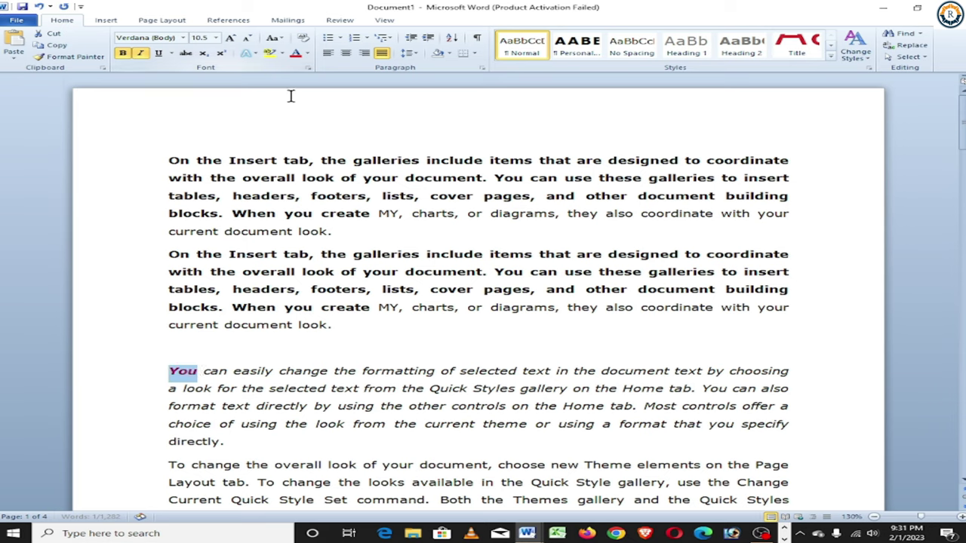
Move 'You' onto its own line, then reselect it and apply bold again
left_click(204, 371)
key("Return")
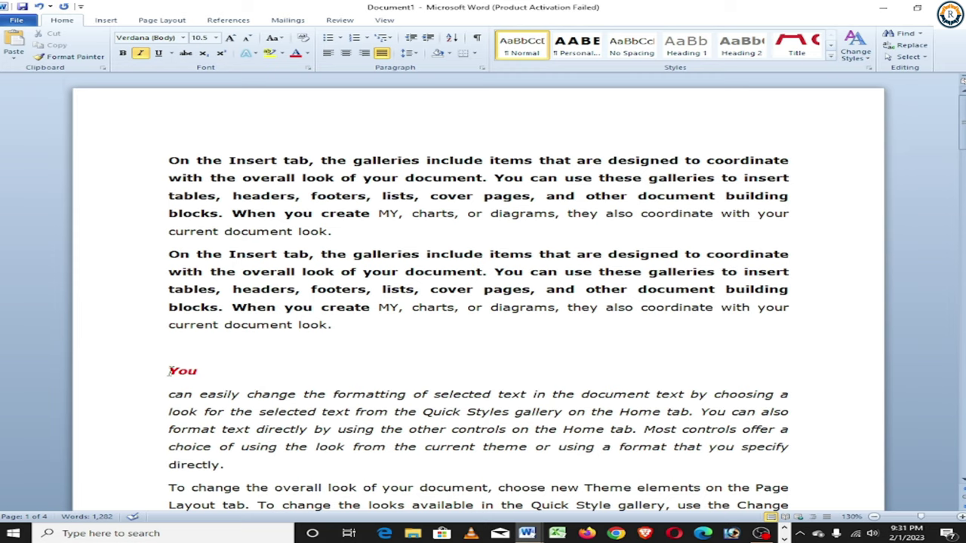
left_click_drag(171, 370, 198, 371)
key("ctrl+b")
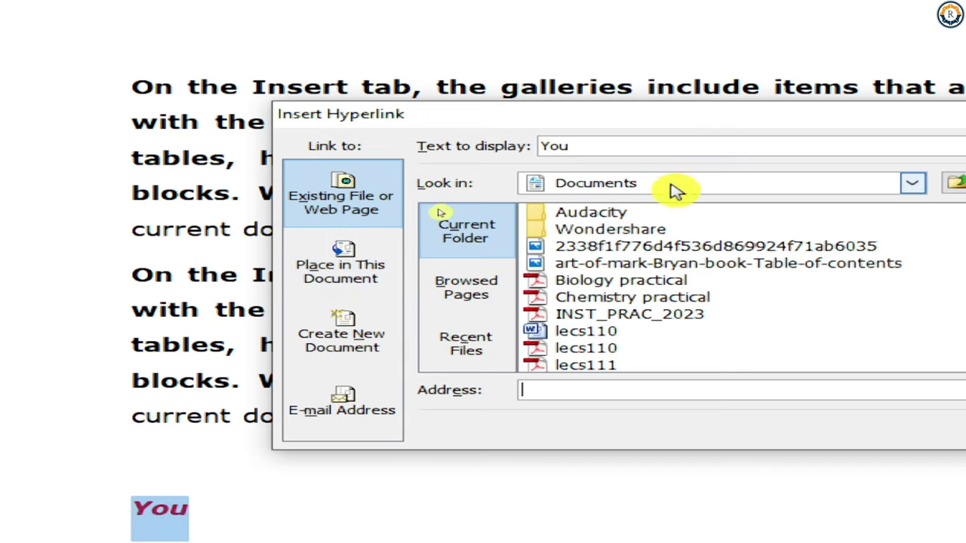
Link 'You' to the videoblocks smartphone close-up video in Documents, then Ctrl+click it to play in VLC
left_click(675, 188)
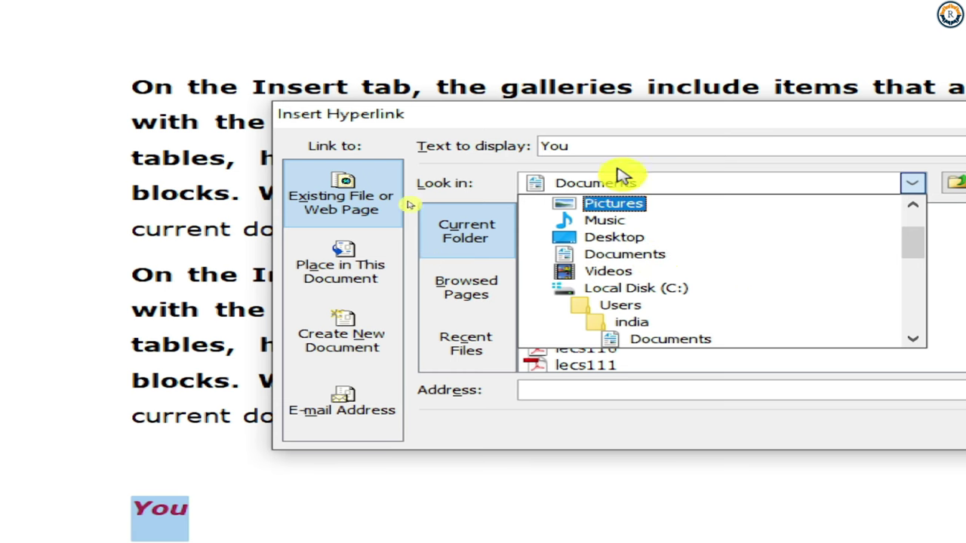
left_click(597, 187)
scroll(664, 283, "down", 2)
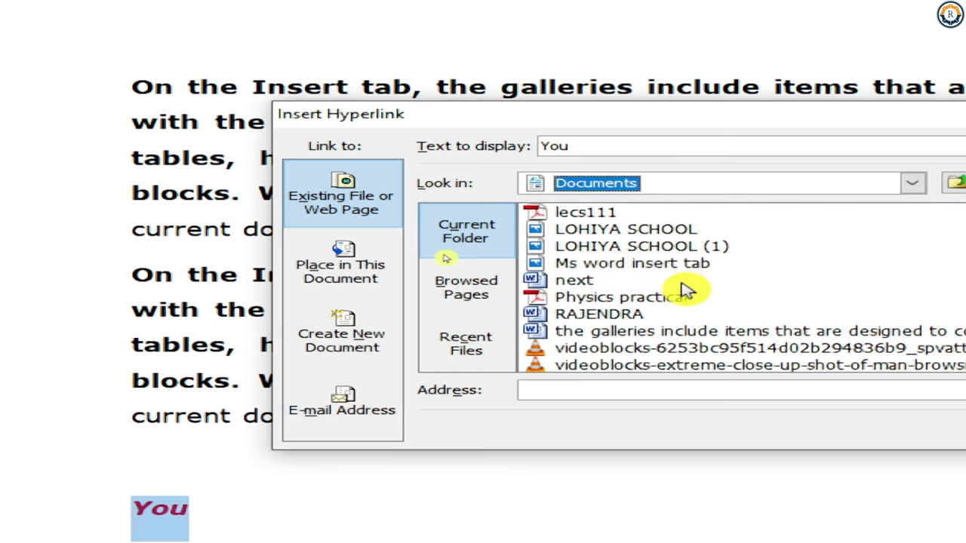
scroll(687, 315, "down", 1)
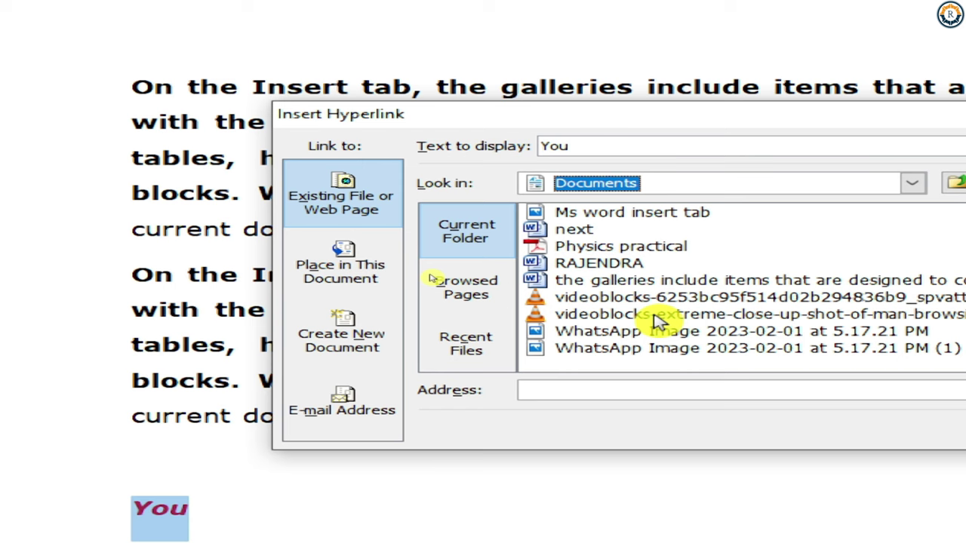
left_click(604, 317)
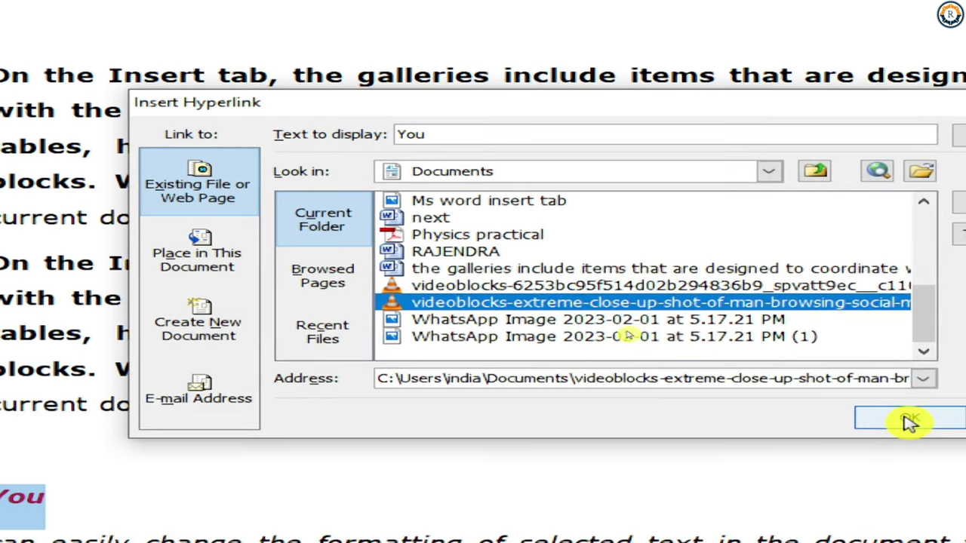
left_click(910, 423)
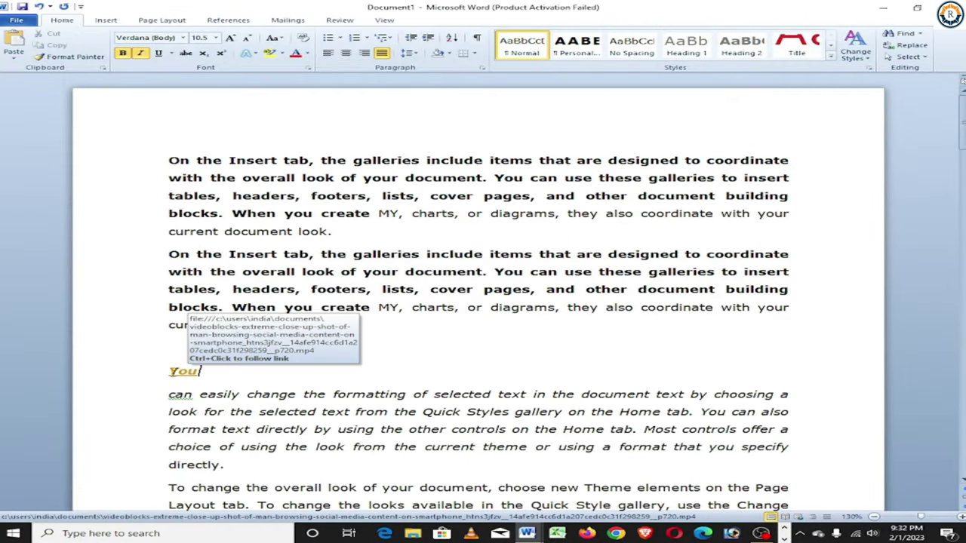
left_click(182, 371, "ctrl")
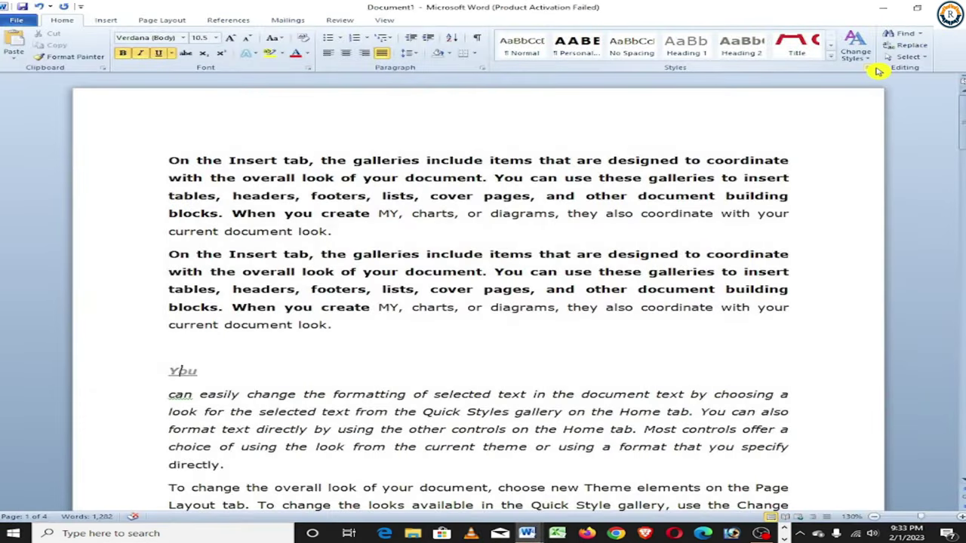
Select all of Document1's text and left-align it, briefly trying right alignment first
key("alt+Tab")
key("Tab")
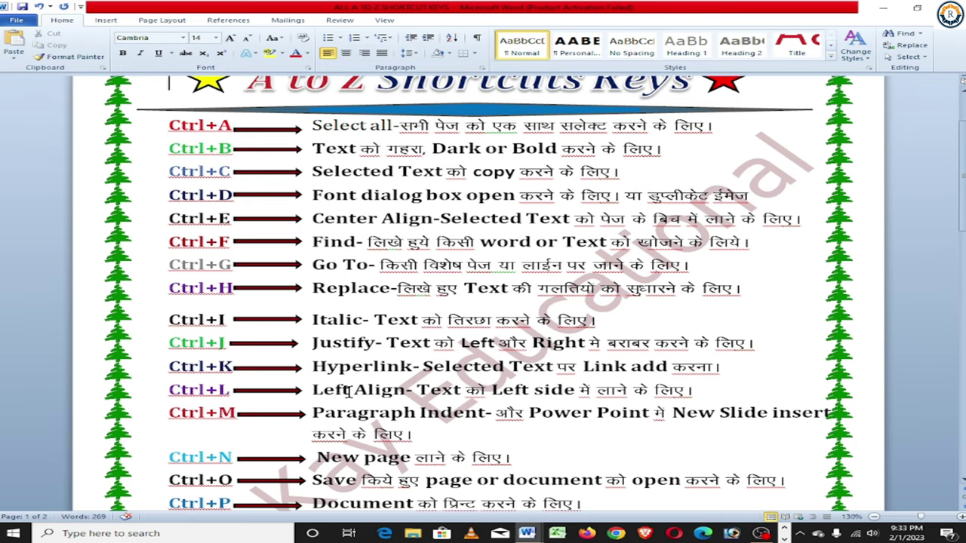
key("ctrl+a")
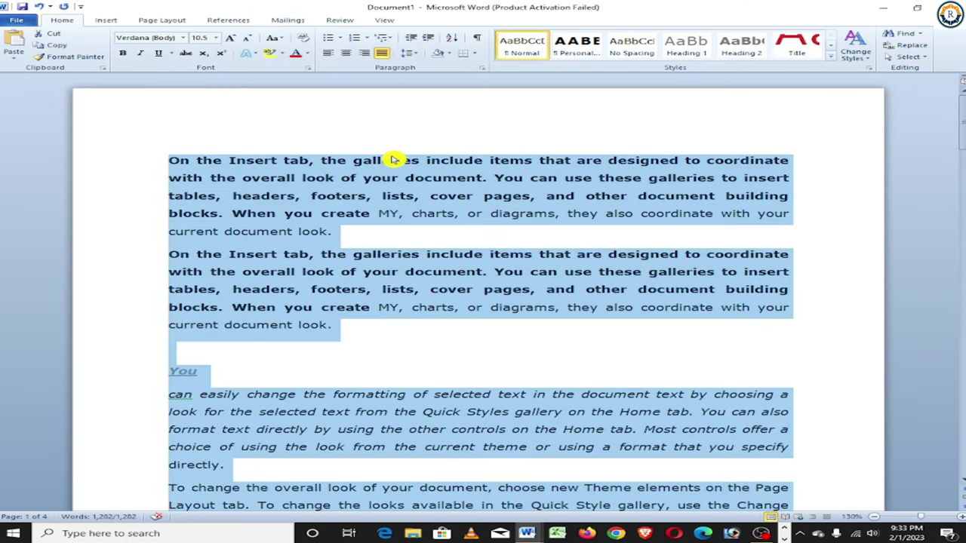
key("ctrl+l")
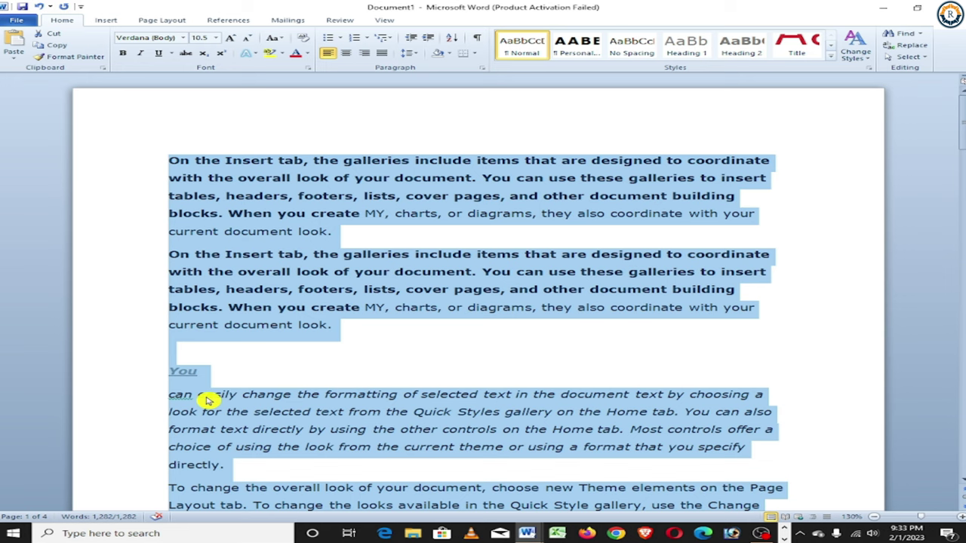
key("ctrl+r")
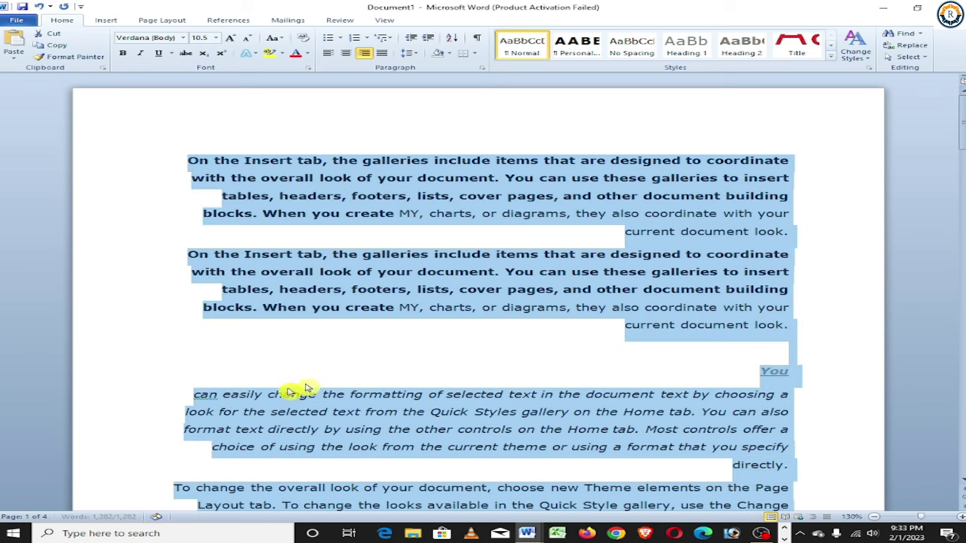
key("ctrl+l")
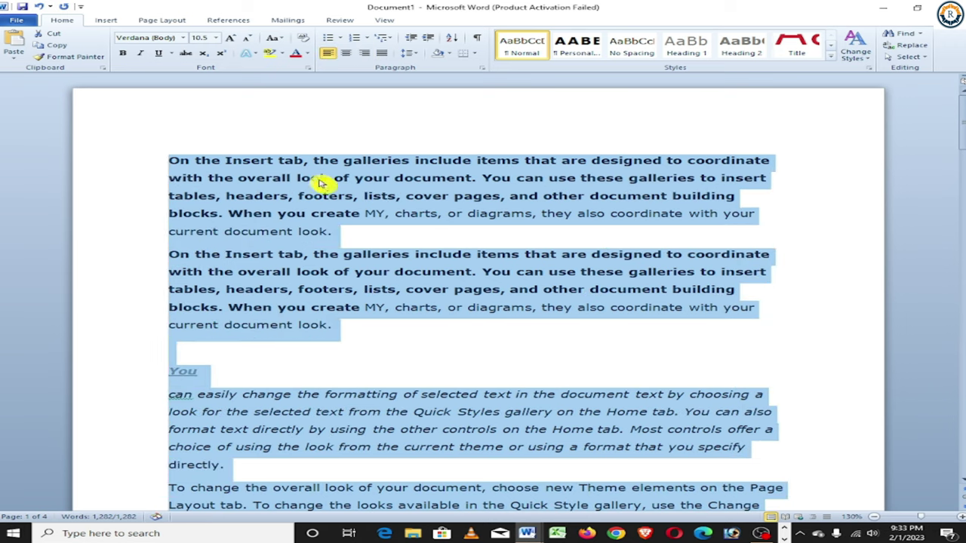
Indent the paragraphs further from the left margin with Ctrl+M
key("alt+Tab")
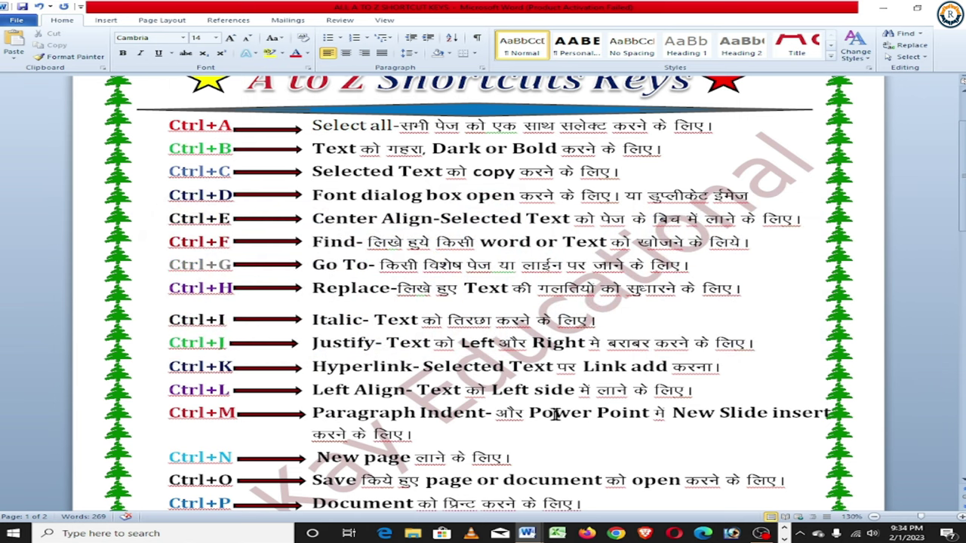
left_click(767, 416)
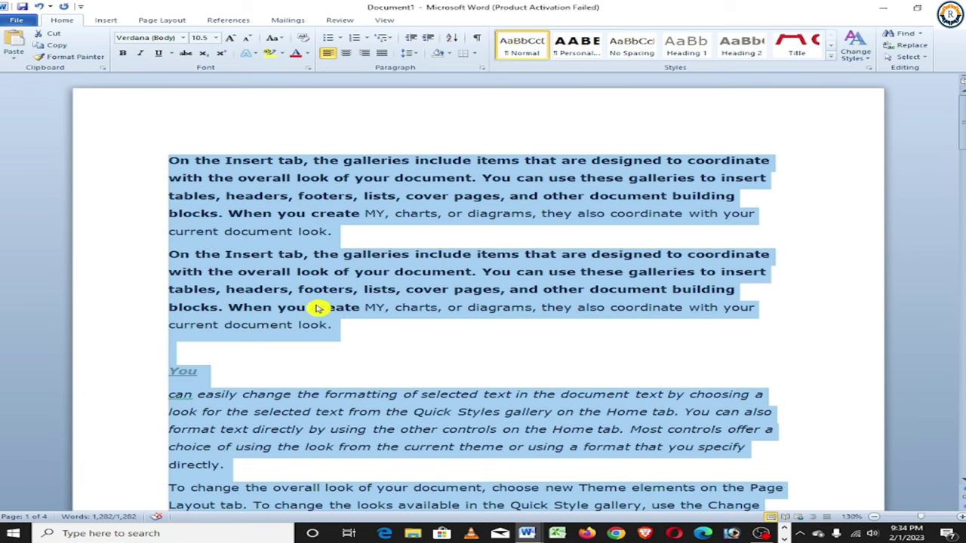
key("ctrl+m")
key("ctrl+m")
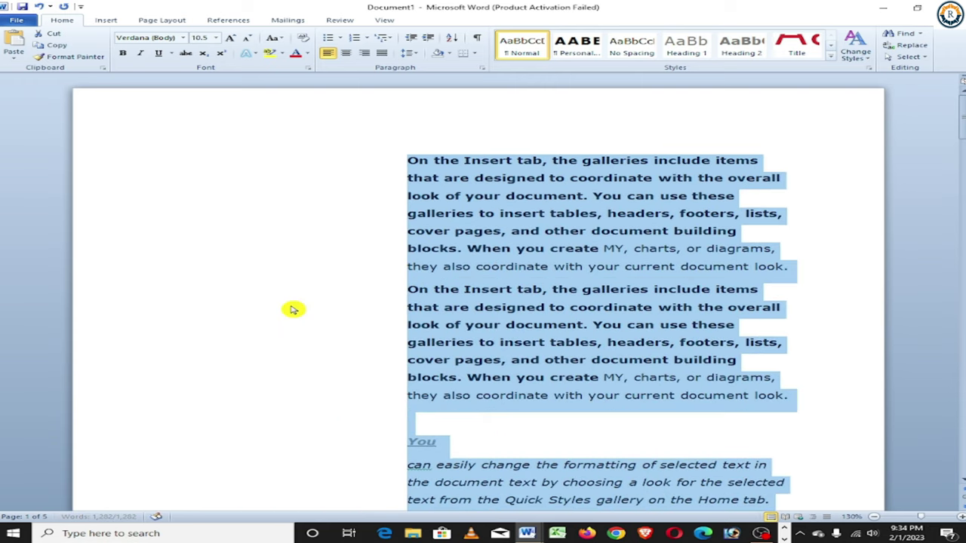
Push the paragraphs' left indent in another step with Ctrl+M
key("ctrl+m")
key("ctrl+m")
key("ctrl+m")
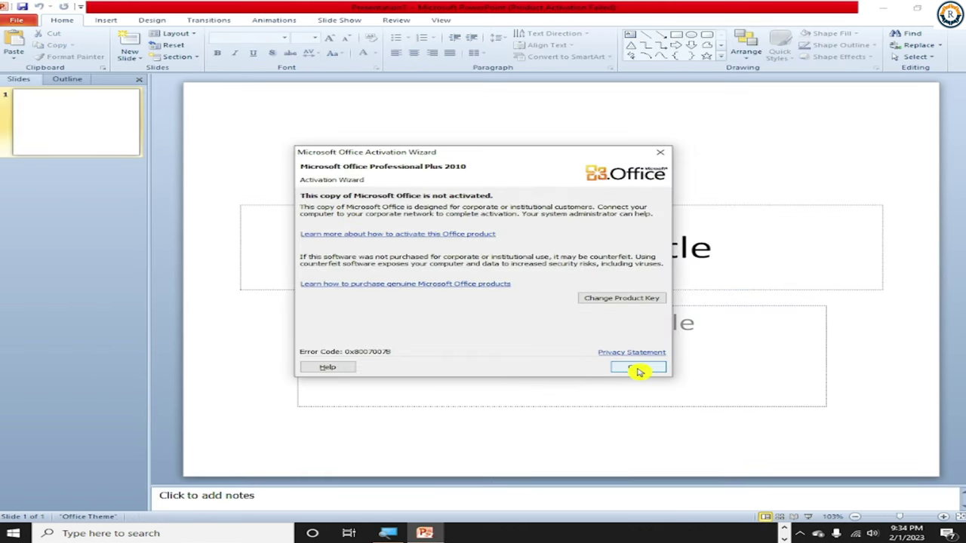
Dismiss the activation notice, add two blank slides after slide 1, then close the presentation unsaved
left_click(638, 368)
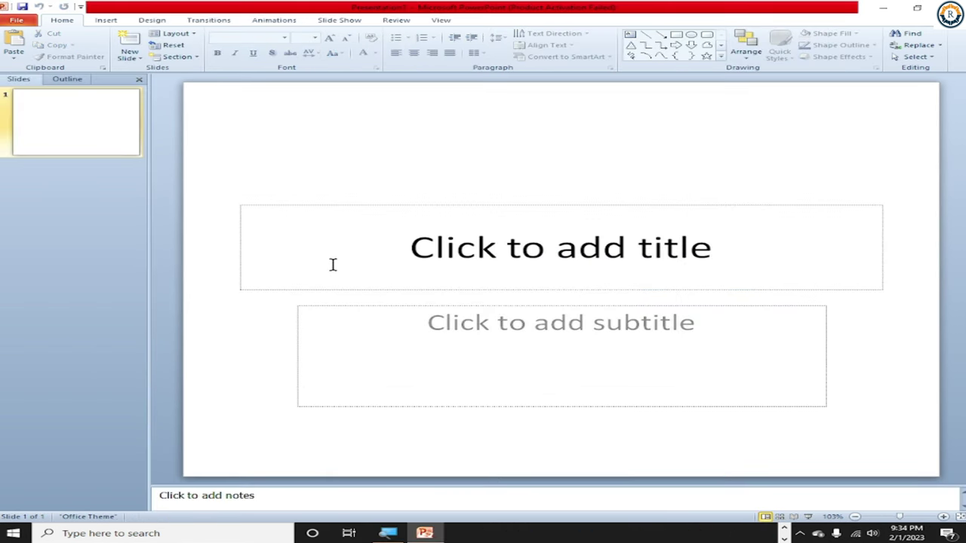
left_click(39, 106)
left_click(71, 108)
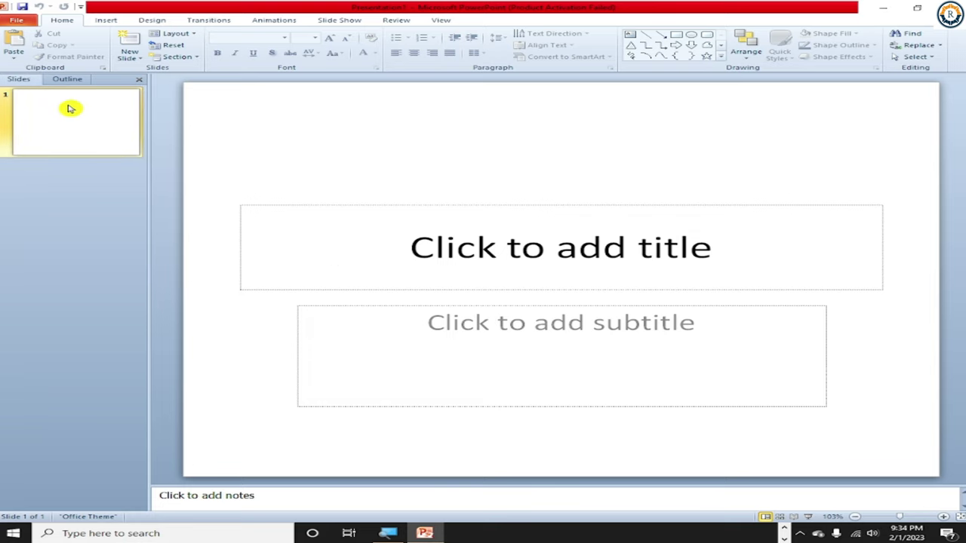
key("Return")
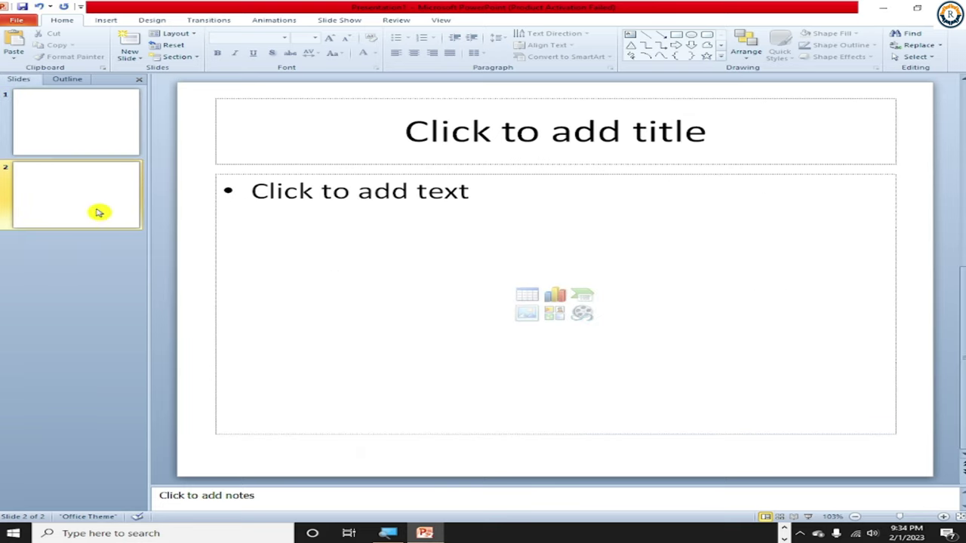
key("Return")
key("Return")
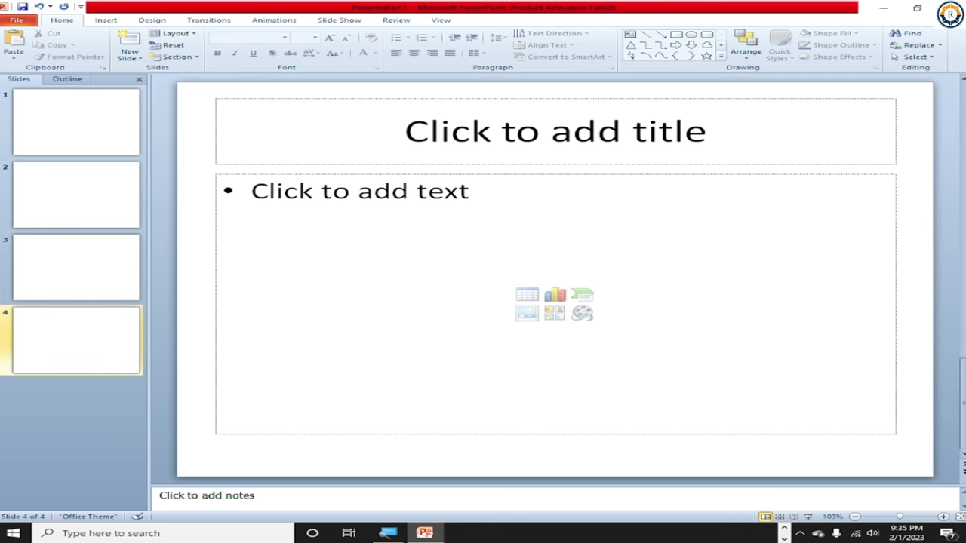
key("alt+F4")
left_click(477, 282)
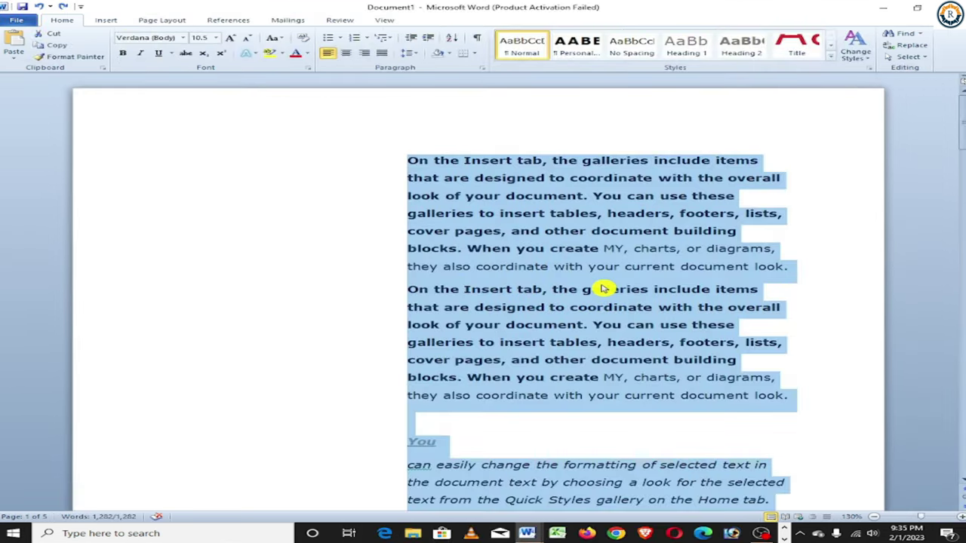
Remove the paragraphs' left indent with Ctrl+Shift+M, then review the shortcut list and return
key("ctrl+shift+m")
key("ctrl+shift+m")
key("ctrl+shift+m")
key("ctrl+shift+m")
key("ctrl+shift+m")
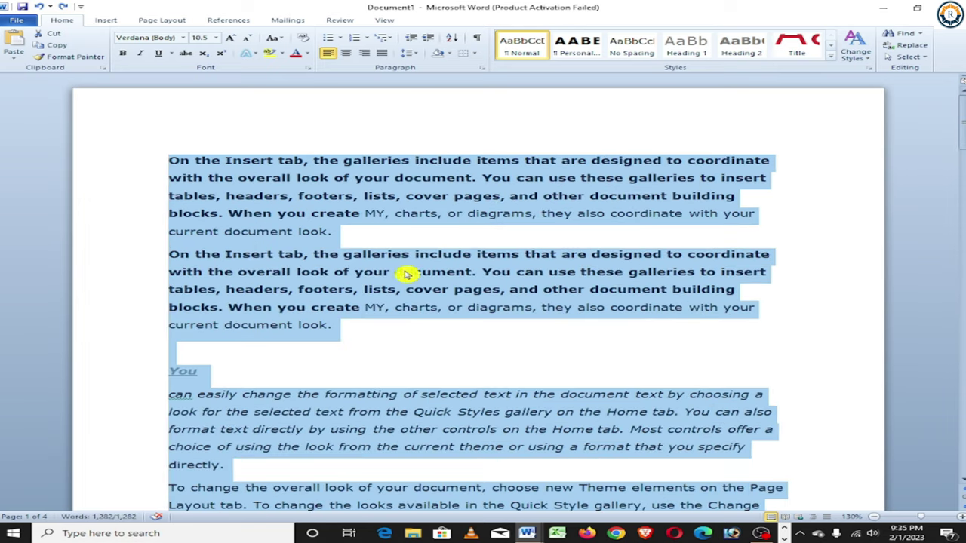
left_click(397, 288)
key("alt+Tab")
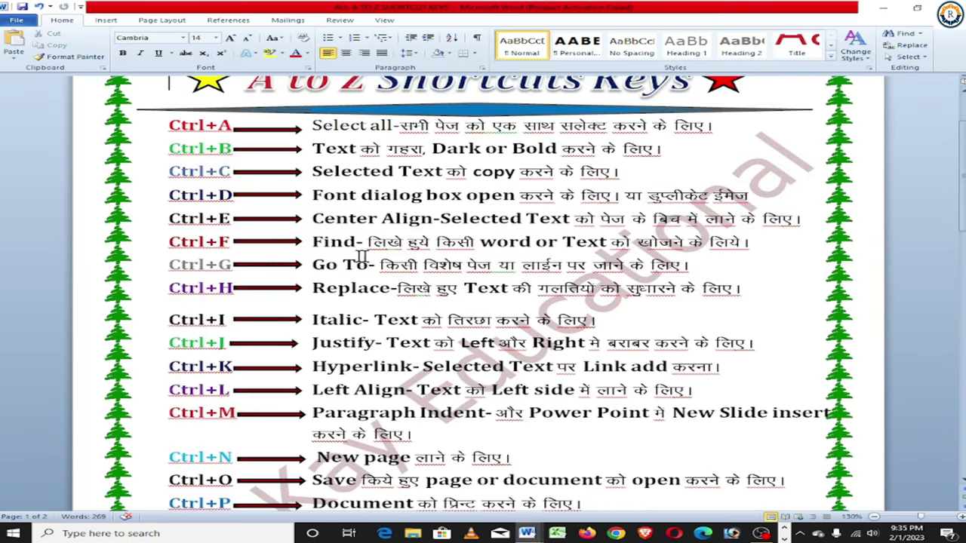
scroll(269, 270, "down", 1)
scroll(269, 270, "down", 1)
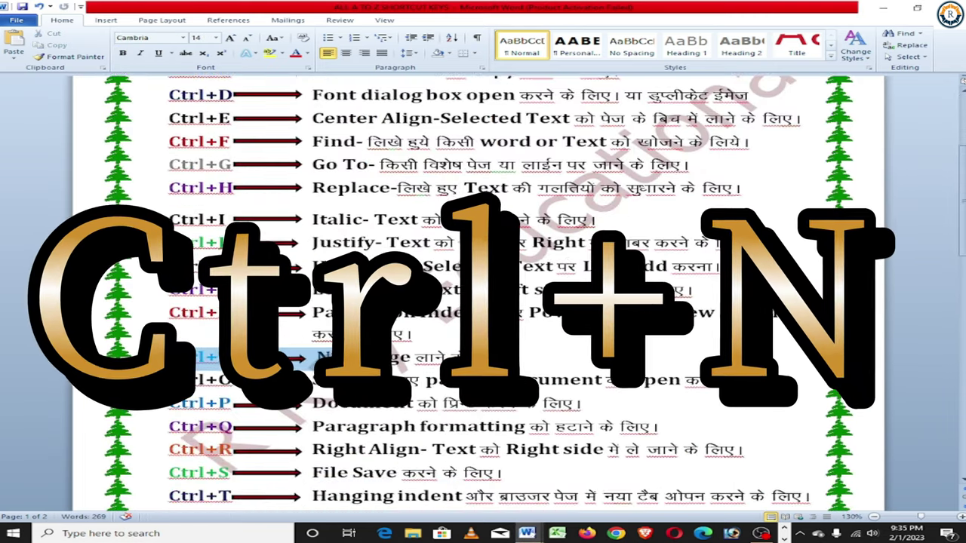
left_click_drag(171, 358, 513, 360)
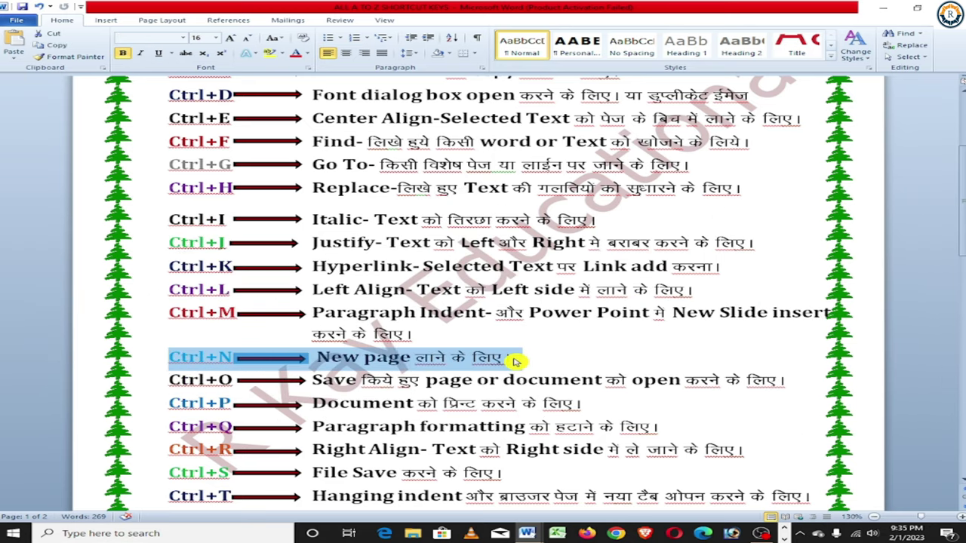
key("alt+Tab")
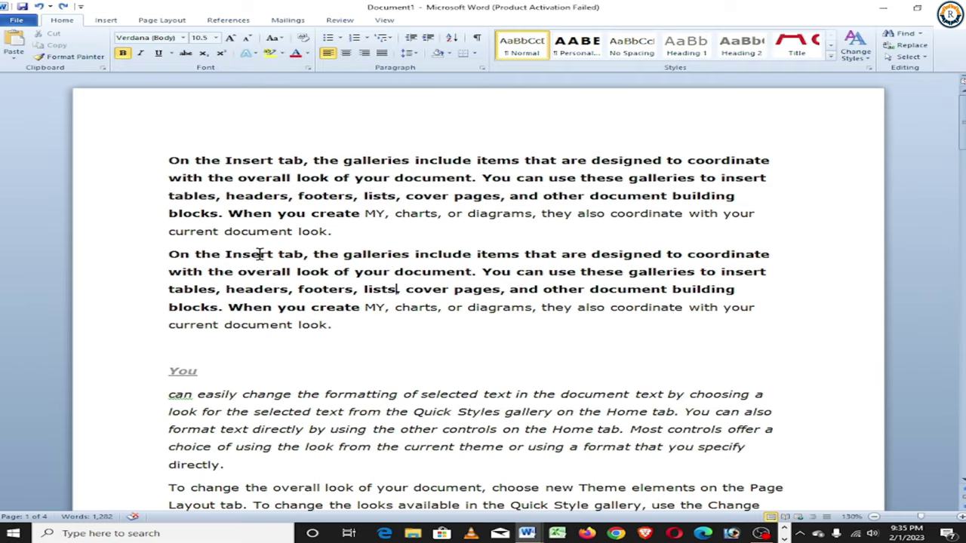
Create a blank Document2 with Ctrl+N, then switch to the shortcut keys sheet
key("ctrl+n")
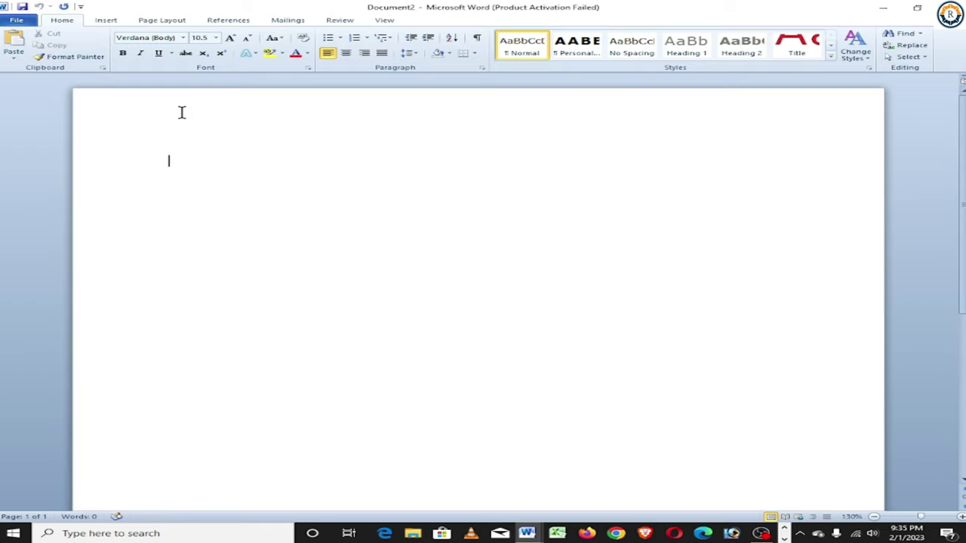
key("alt+Tab")
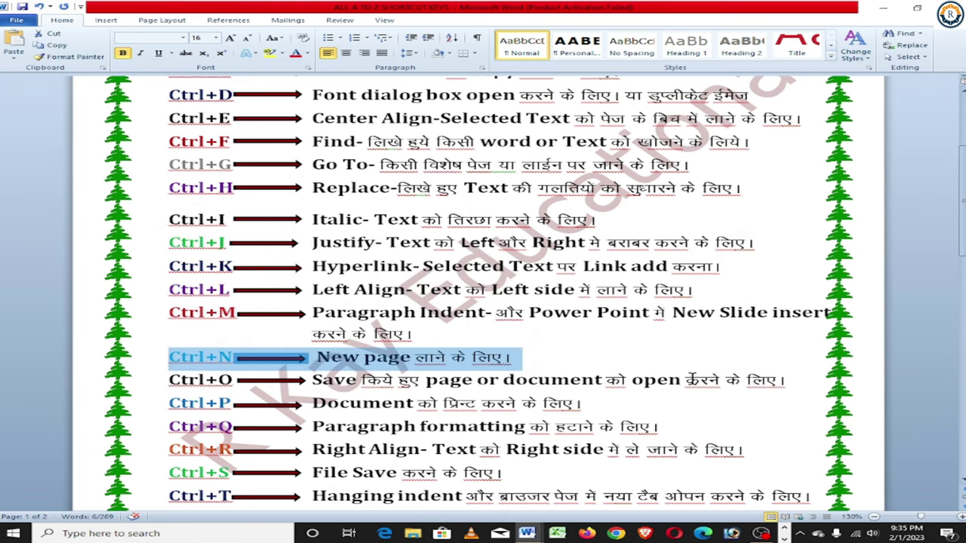
Open the saved galleries document from the Documents folder using Ctrl+O
key("alt+Tab")
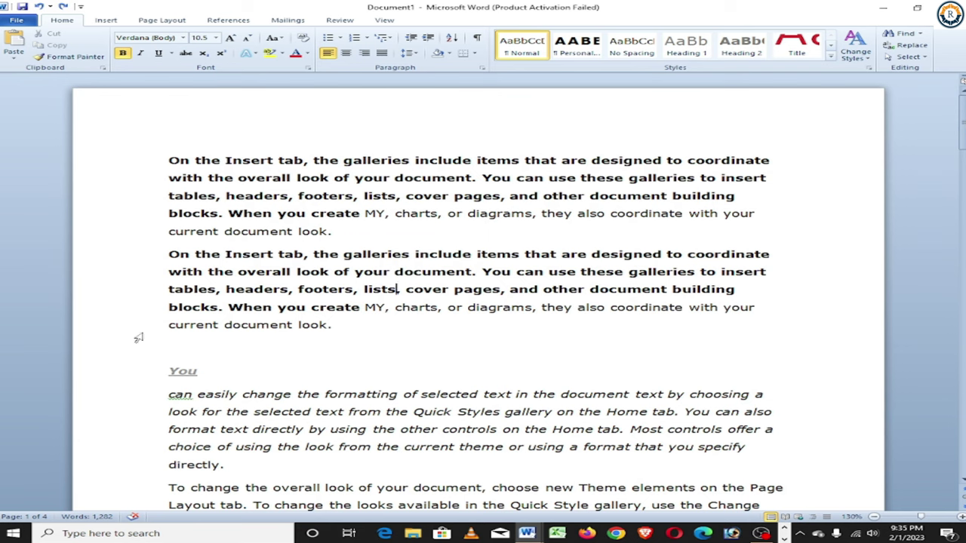
key("ctrl+o")
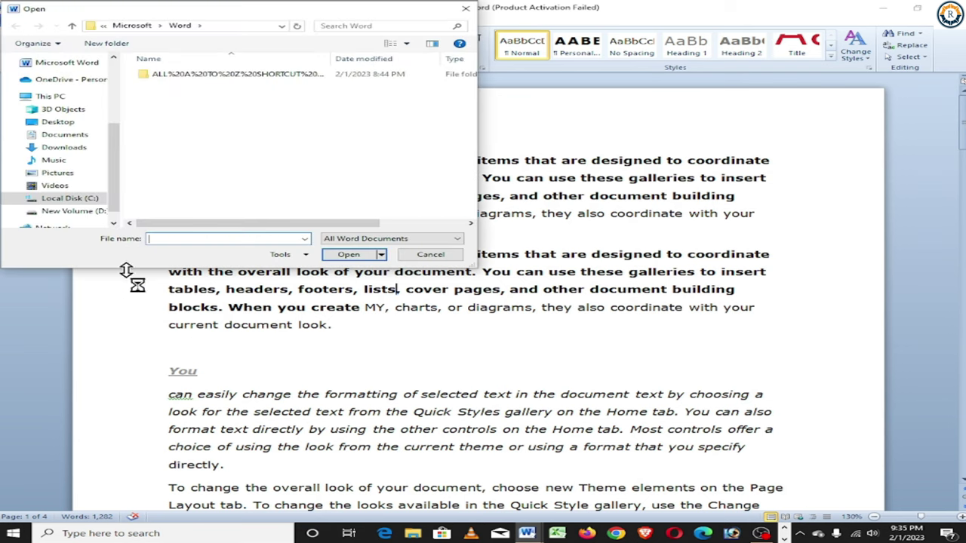
left_click(68, 135)
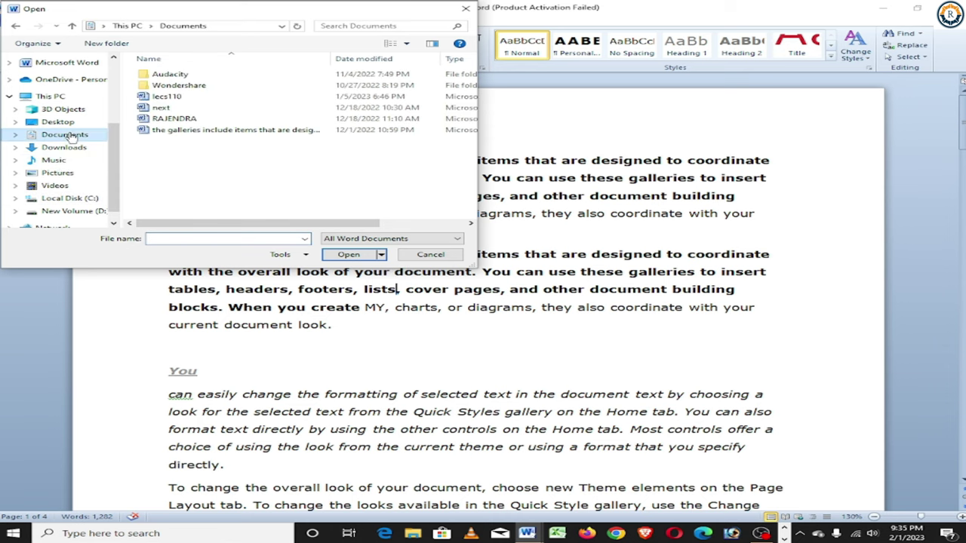
left_click(191, 134)
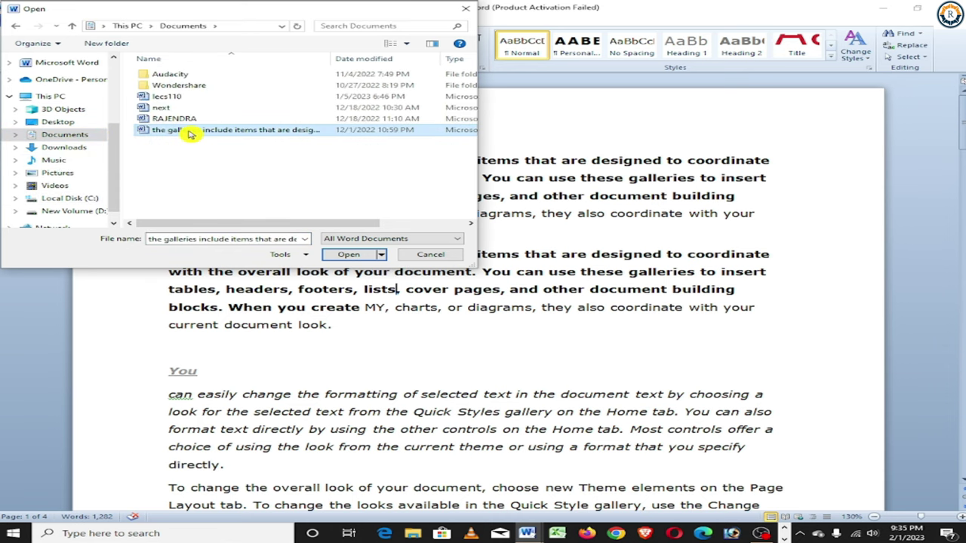
left_click(349, 260)
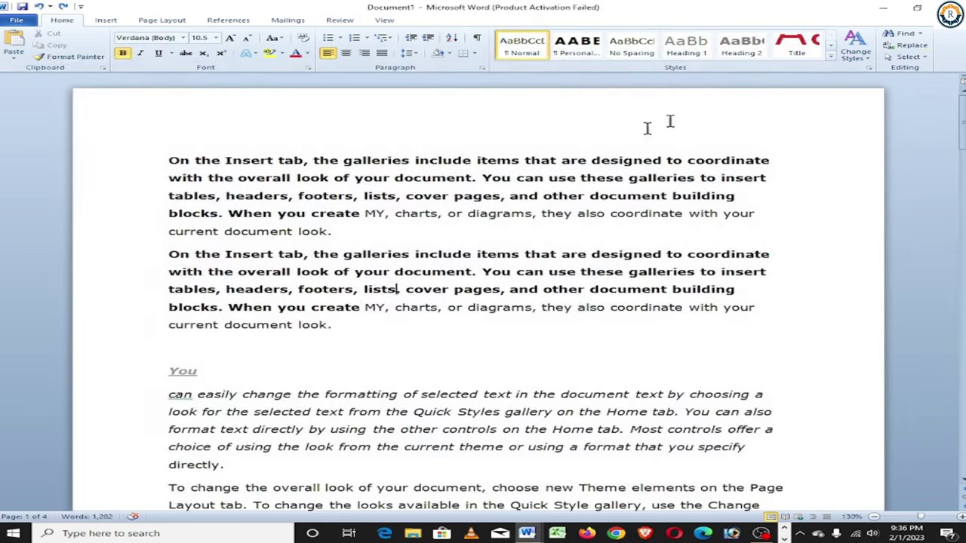
Highlight the Ctrl+P line in the shortcut sheet, then view the Print pages options
key("alt+Tab")
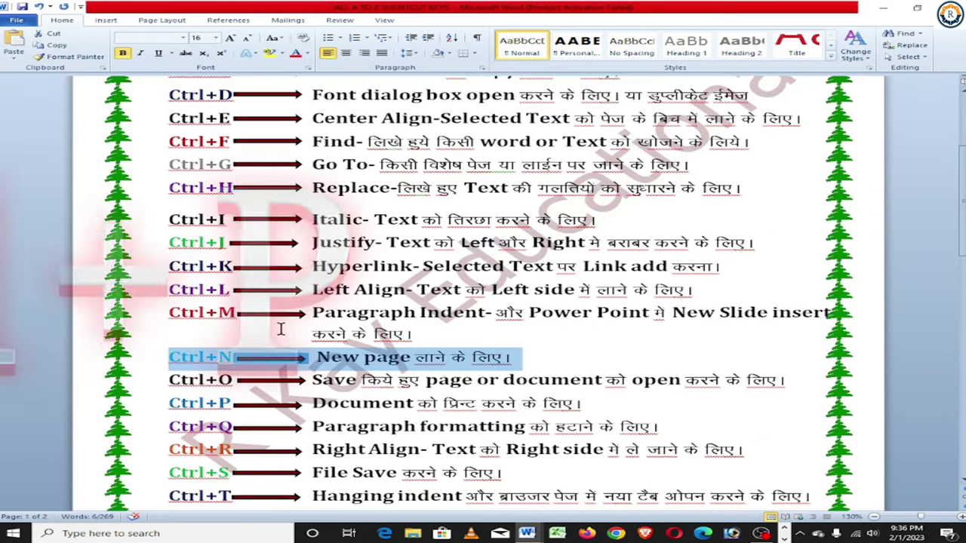
left_click_drag(169, 404, 587, 411)
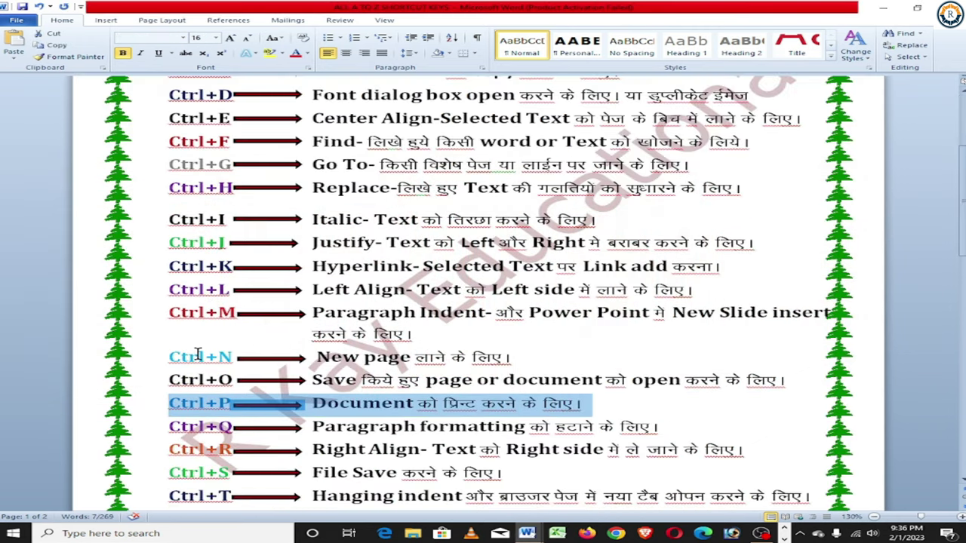
left_click(201, 354)
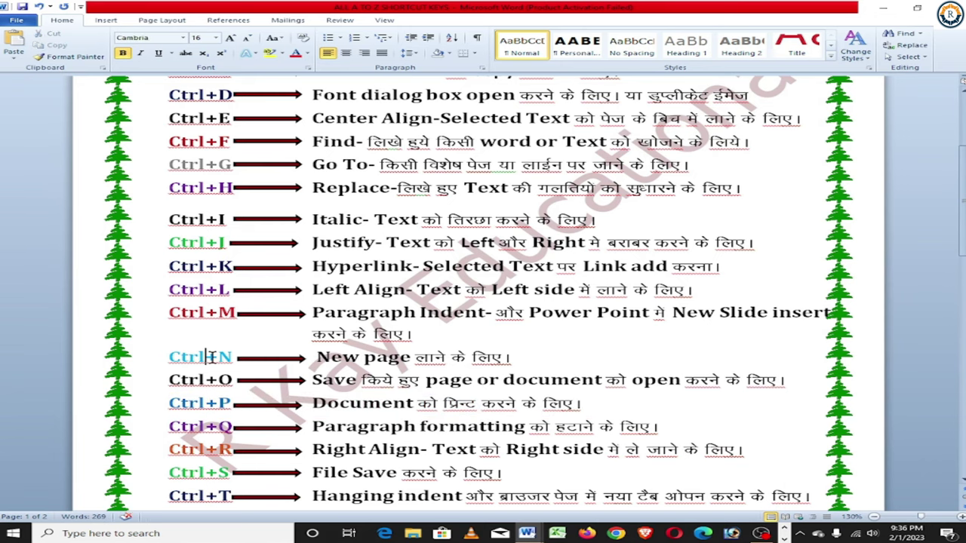
key("ctrl+p")
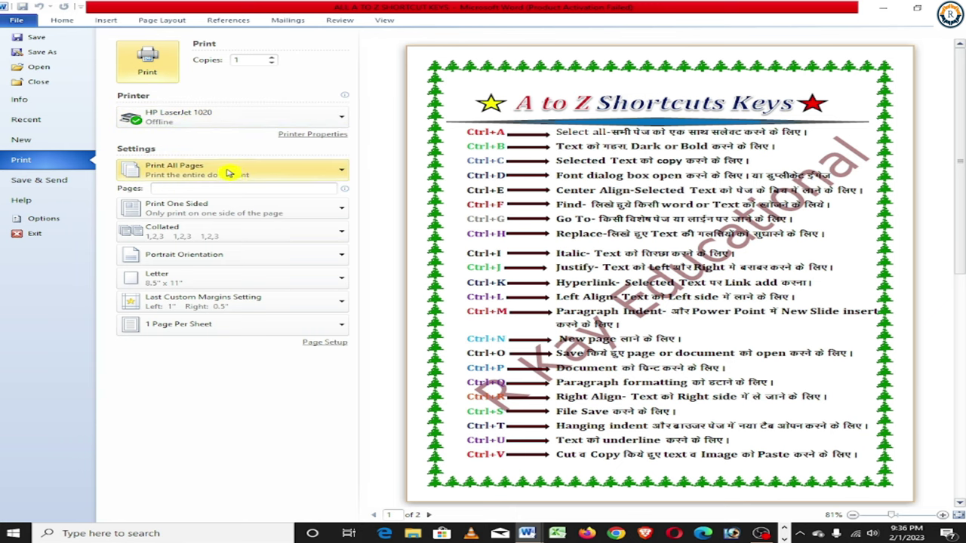
left_click(230, 174)
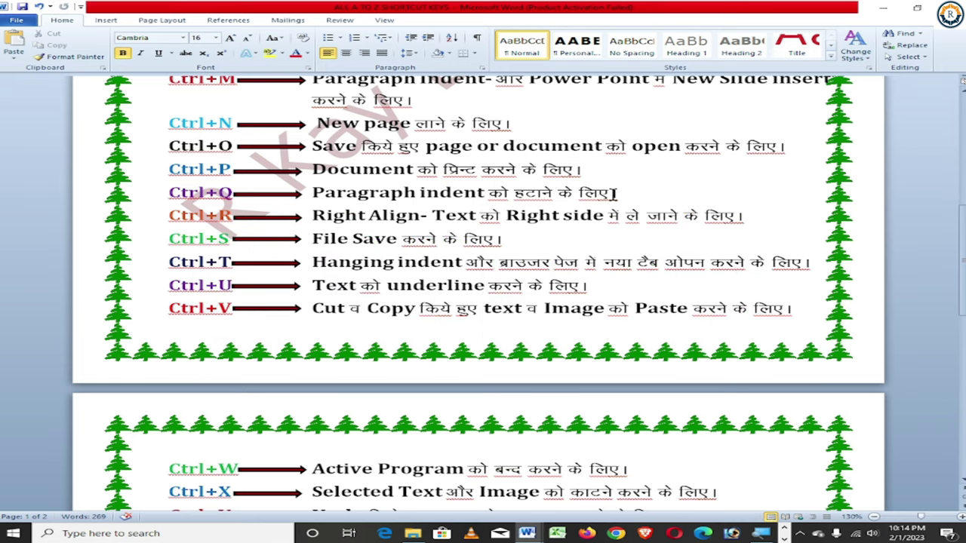
key("alt+Tab")
key("alt+Tab")
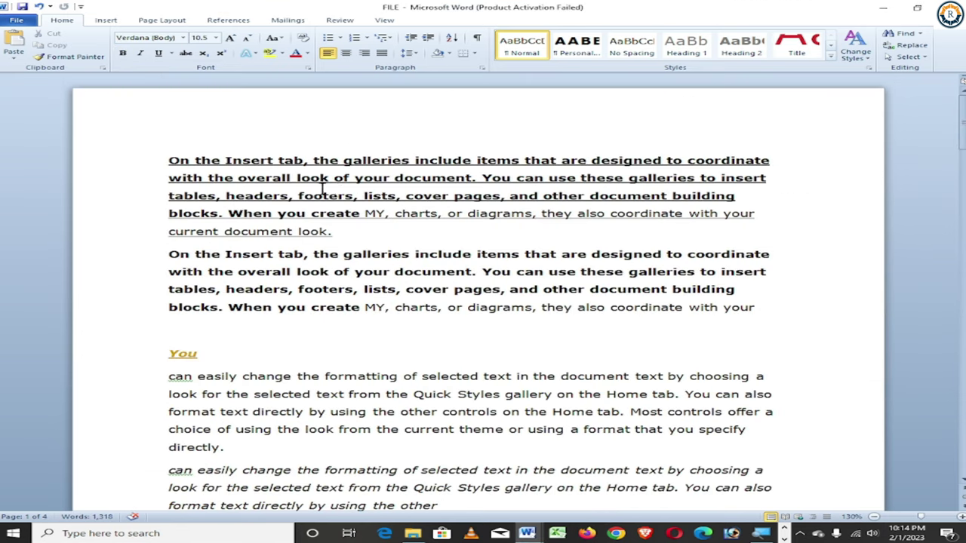
key("ctrl+a")
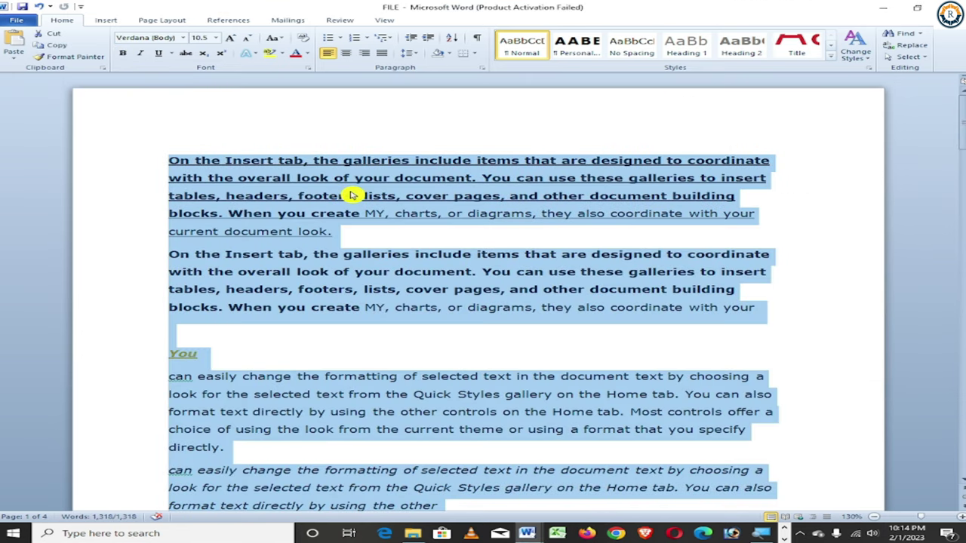
key("ctrl+m")
key("ctrl+m")
key("ctrl+m")
key("ctrl+m")
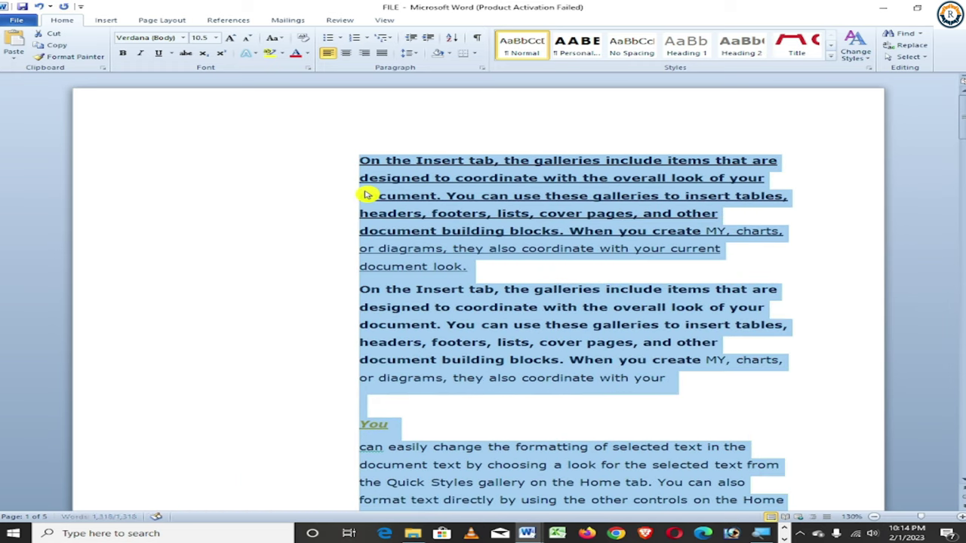
key("ctrl+m")
key("ctrl+m")
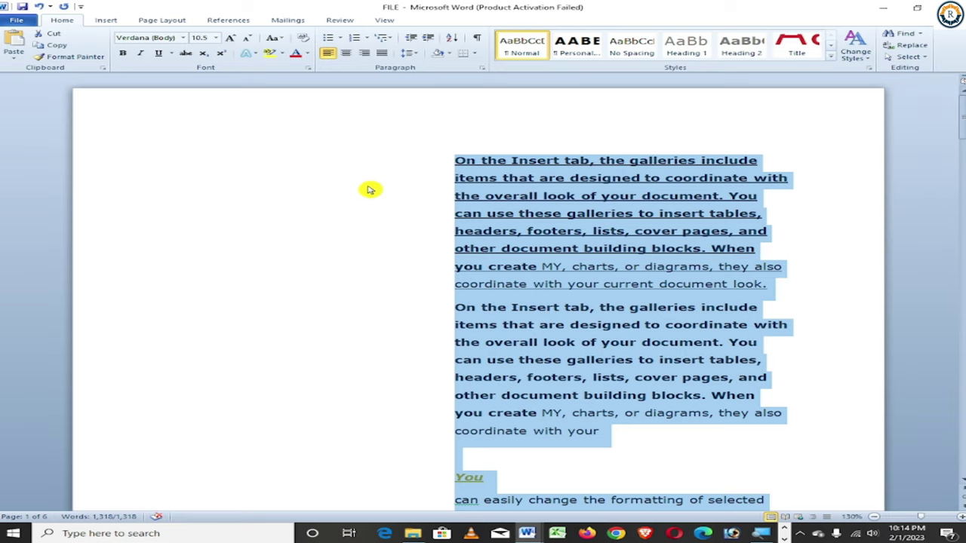
key("ctrl+q")
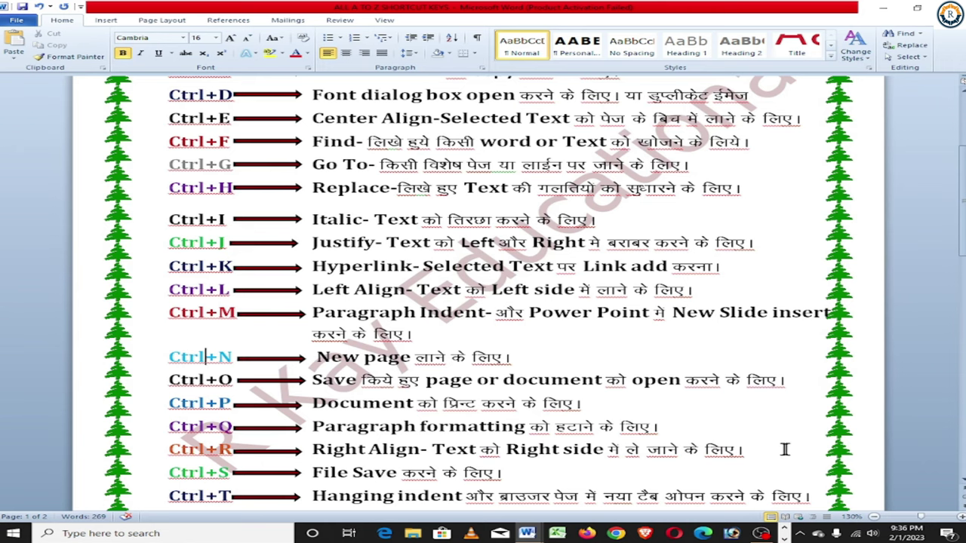
Select all of Document1's text and right-align it, then return to the shortcut chart
key("alt+Tab")
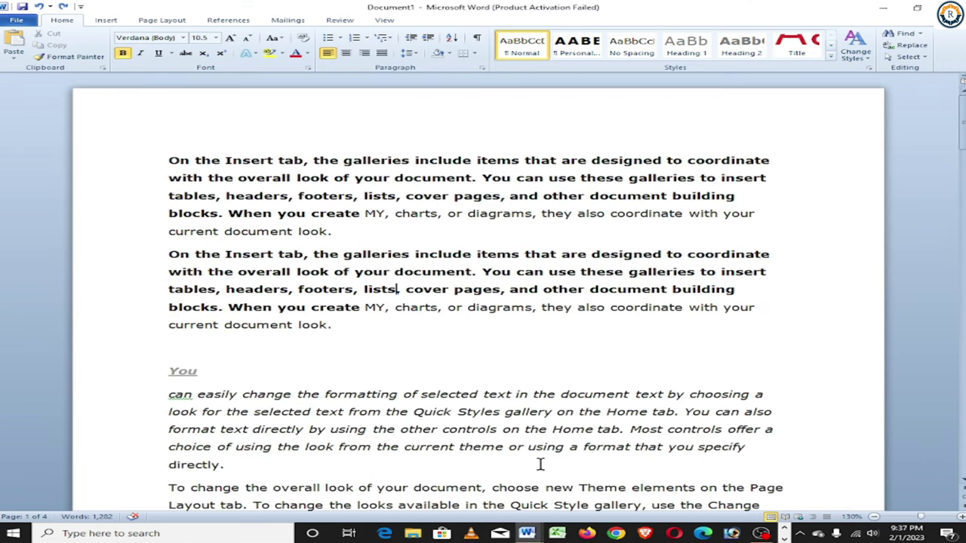
key("ctrl+a")
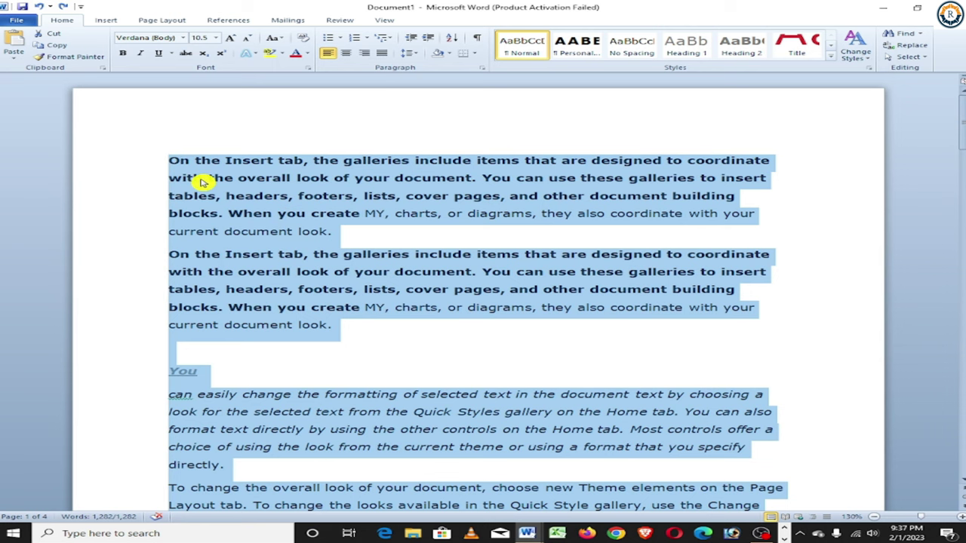
key("ctrl+r")
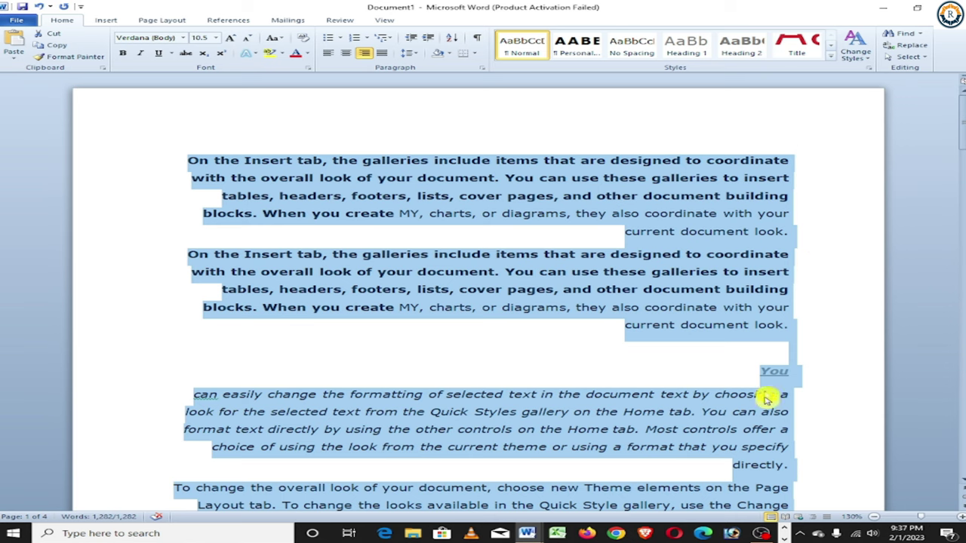
key("alt+Tab")
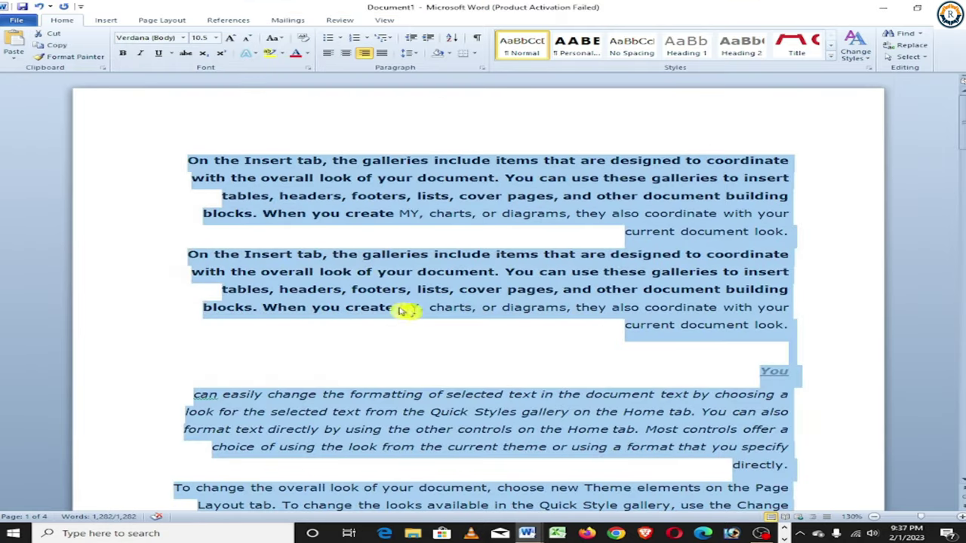
left_click(373, 259)
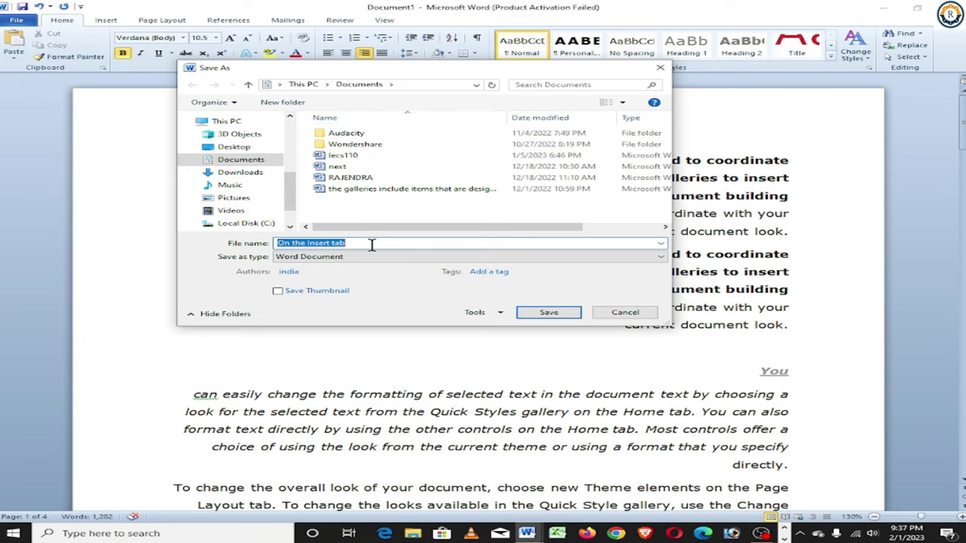
Save the document as a Word Document named 'FILE'
type("FiLE")
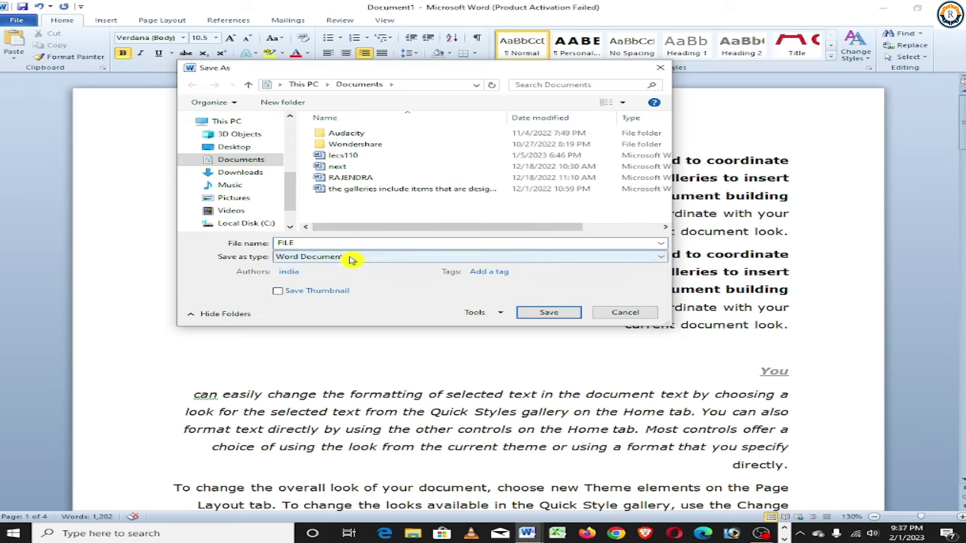
left_click(351, 257)
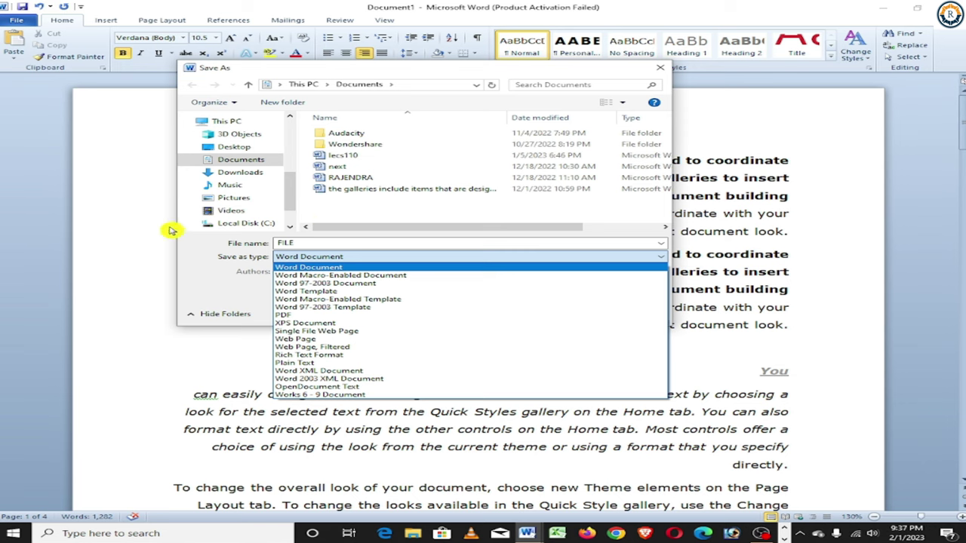
left_click(212, 288)
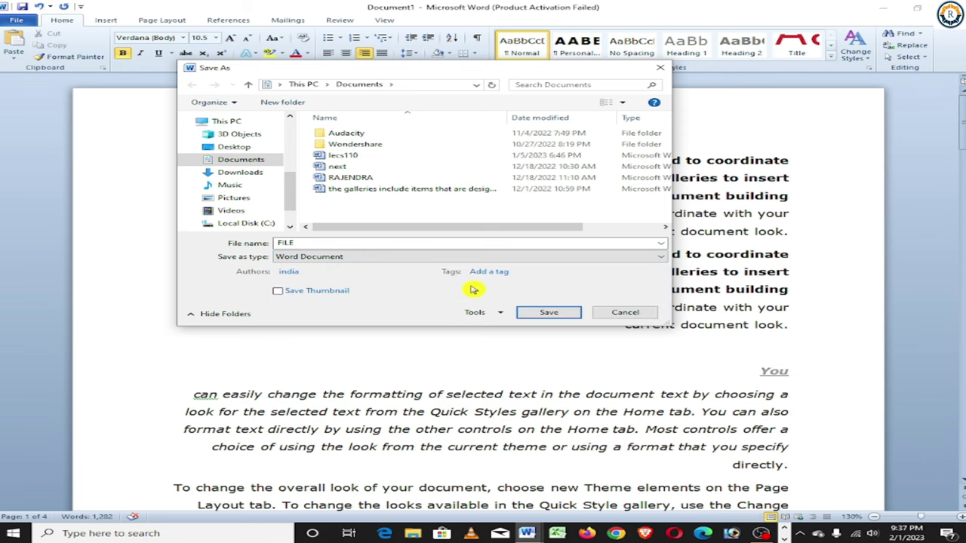
left_click(567, 312)
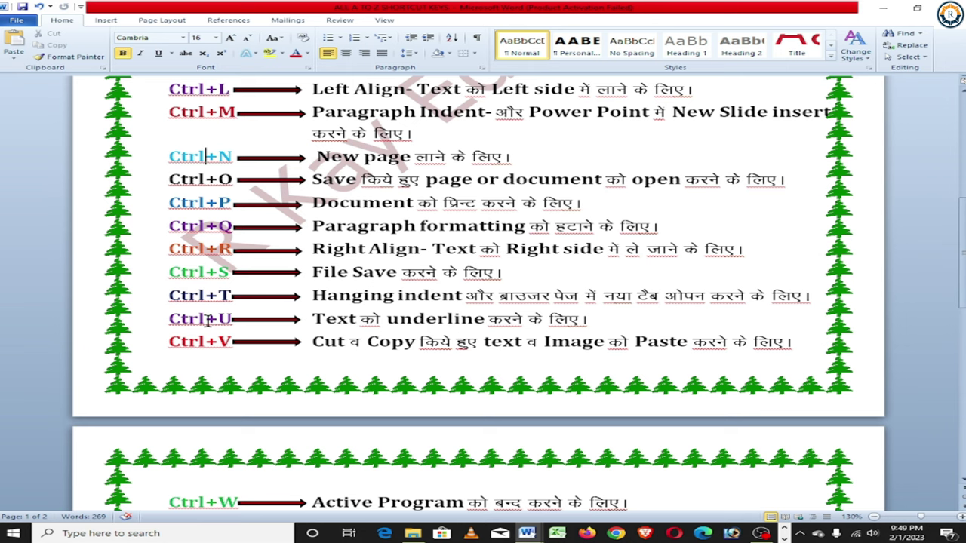
Left-align all of FILE's text with a doubled hanging indent, then bring up Chrome's new tab
key("alt+Tab")
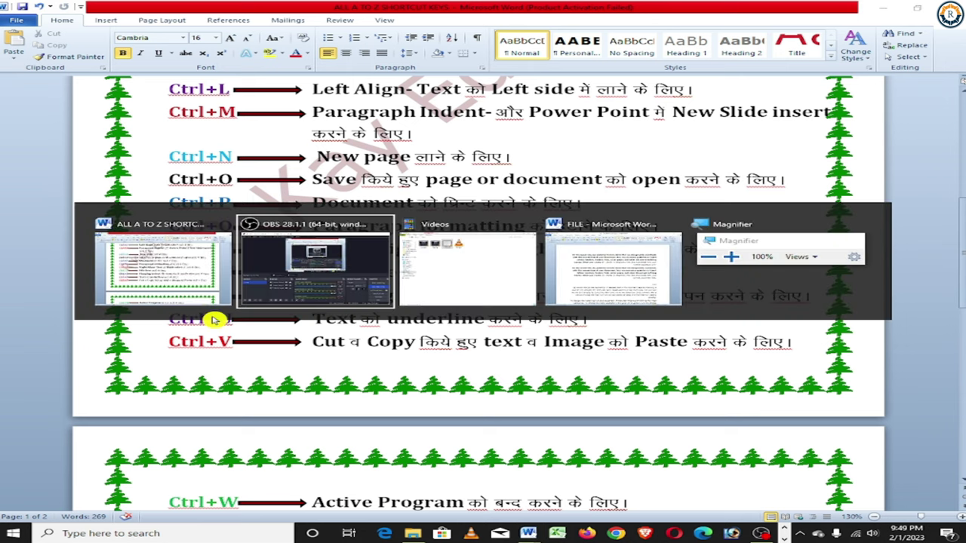
key("alt+Tab")
key("alt+Tab")
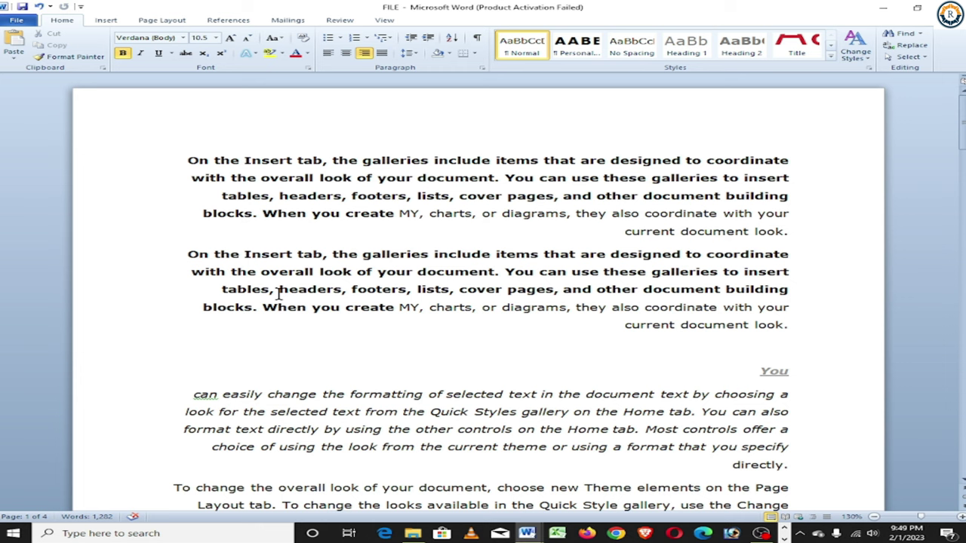
key("ctrl+a")
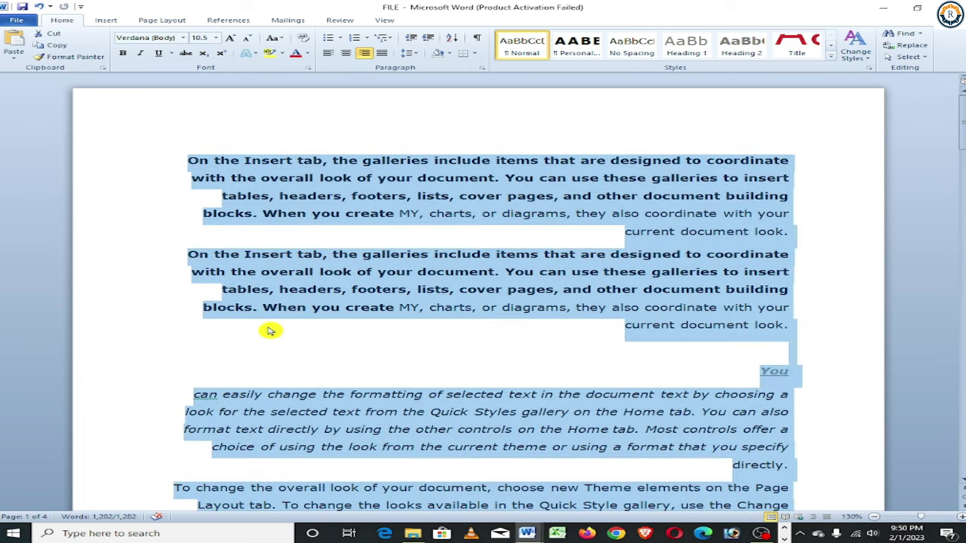
key("ctrl+l")
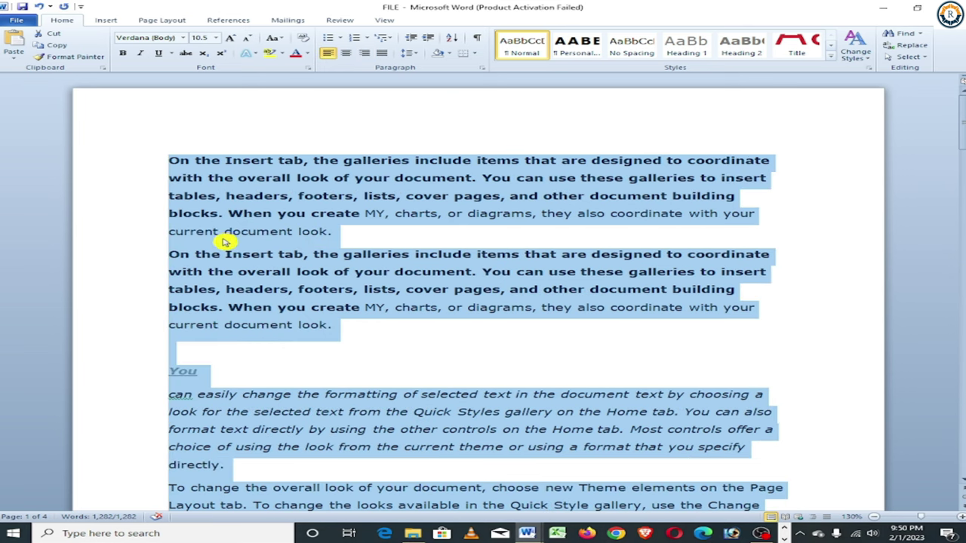
key("ctrl+t")
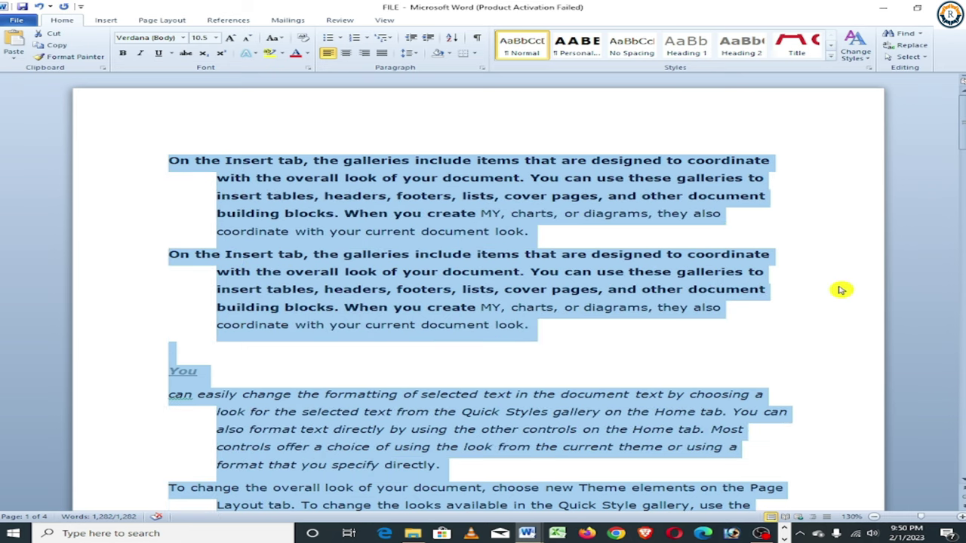
key("ctrl+t")
key("ctrl+t")
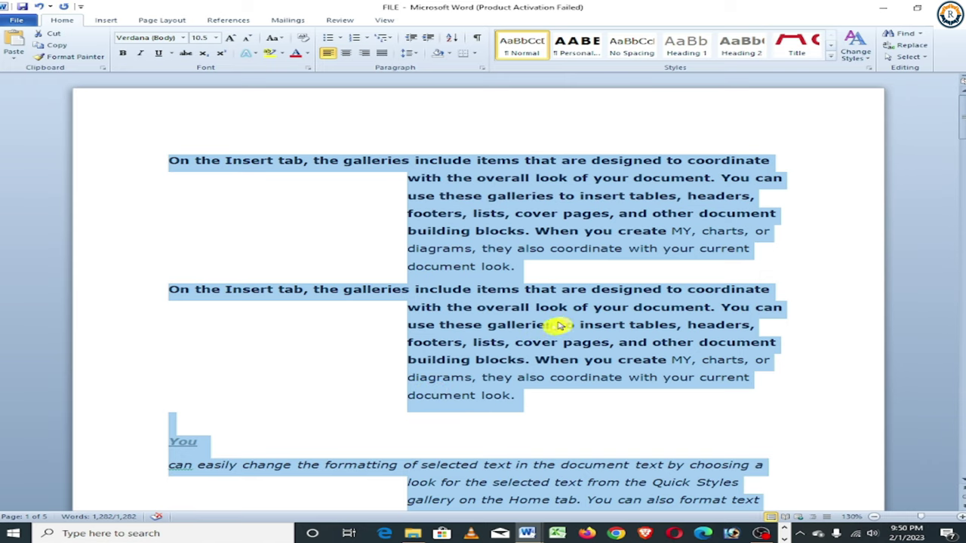
left_click(616, 534)
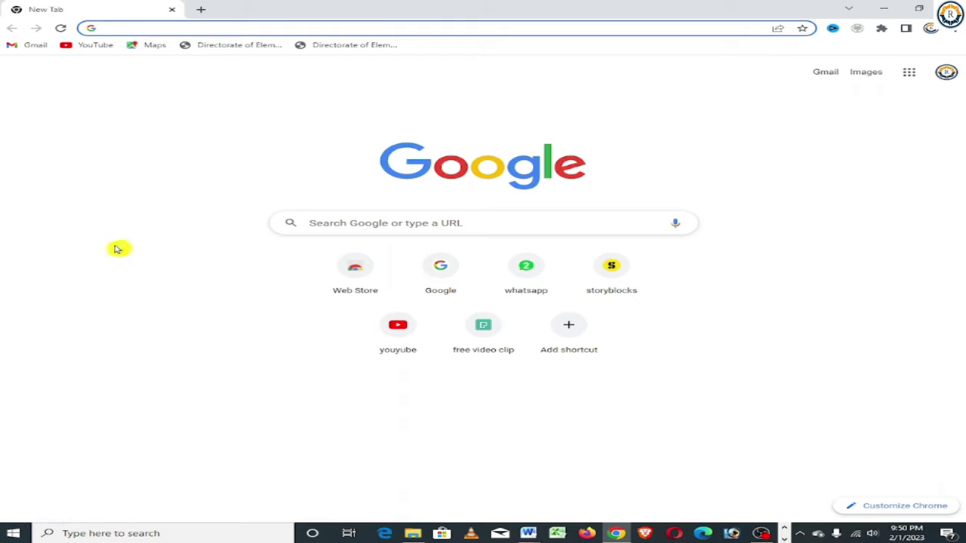
Open google.com in Chrome and add two new tabs with Ctrl+T
left_click(444, 279)
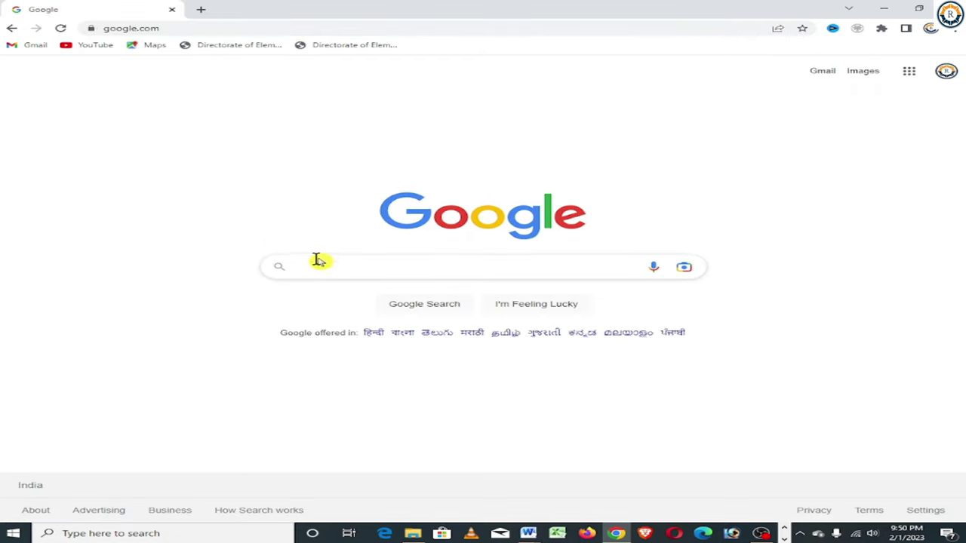
left_click(111, 258)
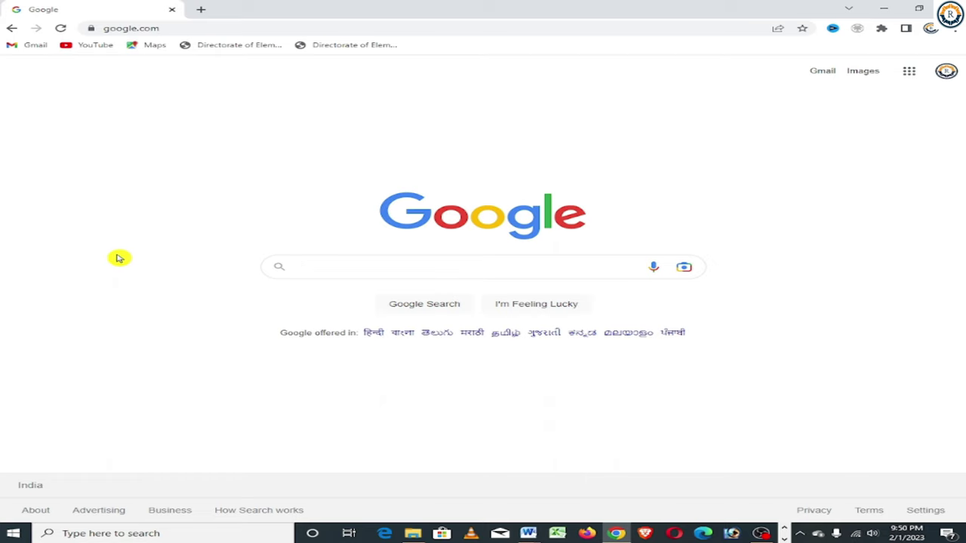
key("ctrl+t")
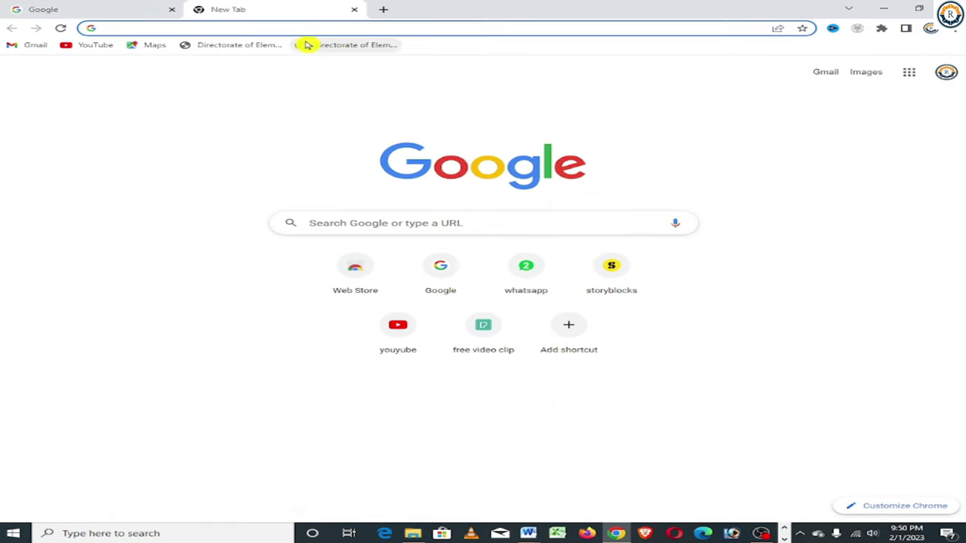
key("ctrl+t")
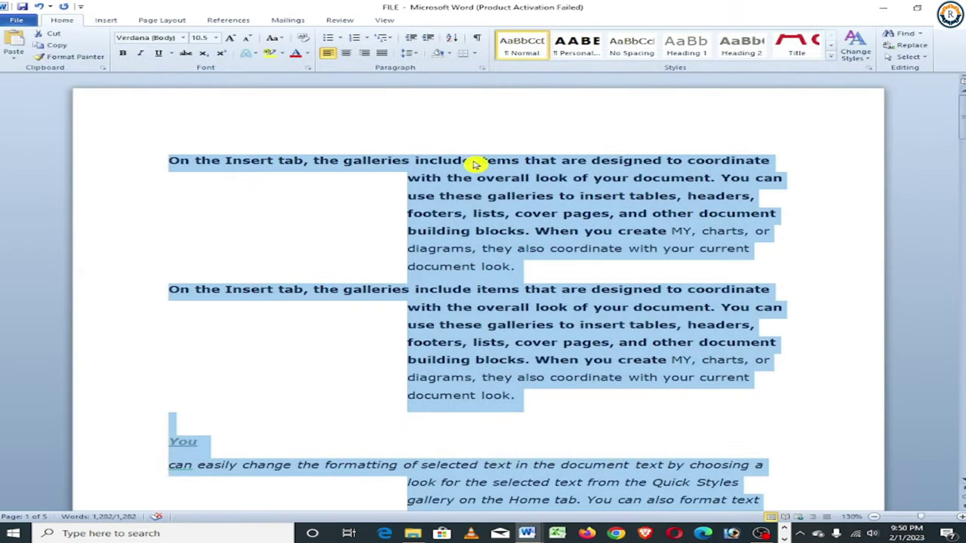
Reduce FILE's hanging indent twice with Ctrl+Shift+T, then delete the paragraphs and restore them with Ctrl+Z
key("ctrl+shift+t")
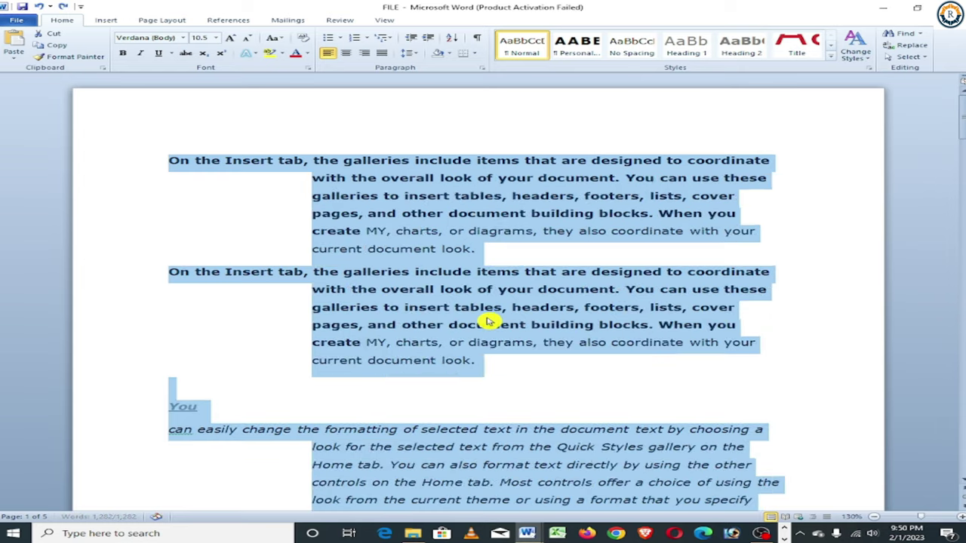
key("ctrl+shift+t")
key("ctrl+shift+t")
key("Delete")
key("ctrl+z")
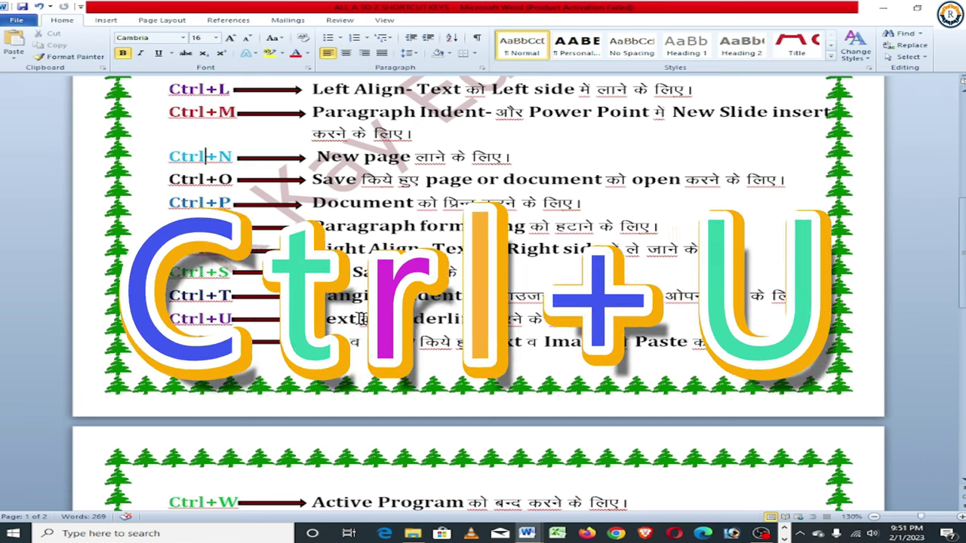
Underline the first paragraph of the FILE document with Ctrl+U
key("alt+Tab")
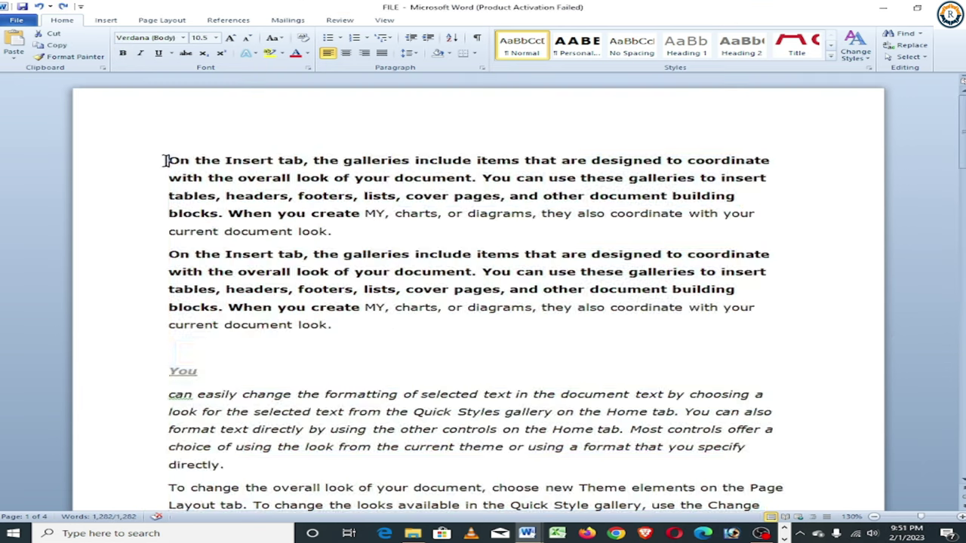
left_click_drag(169, 160, 357, 232)
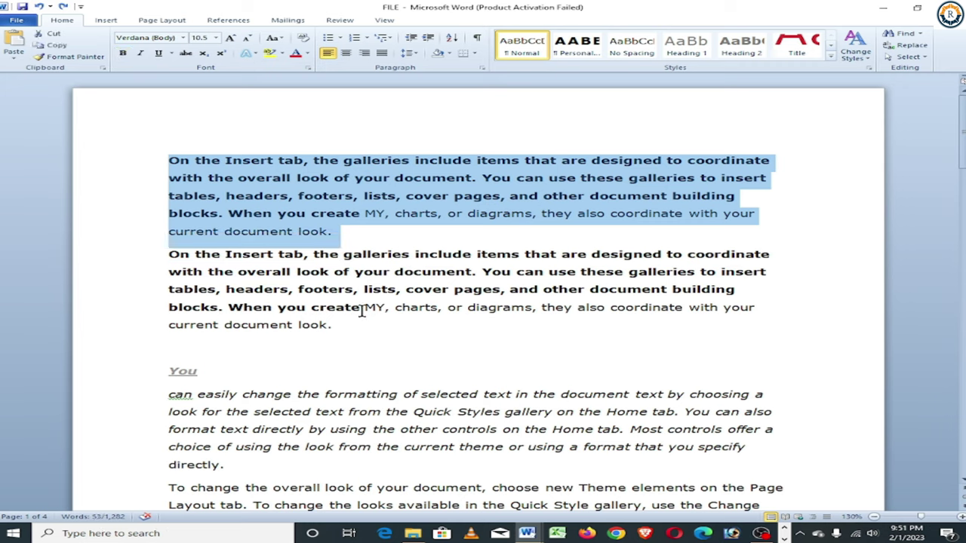
key("ctrl+u")
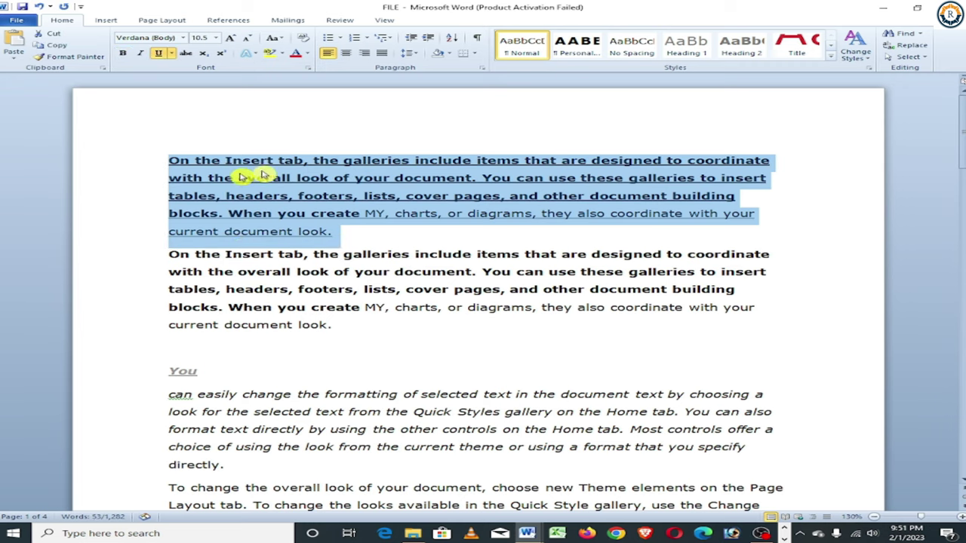
left_click(434, 195)
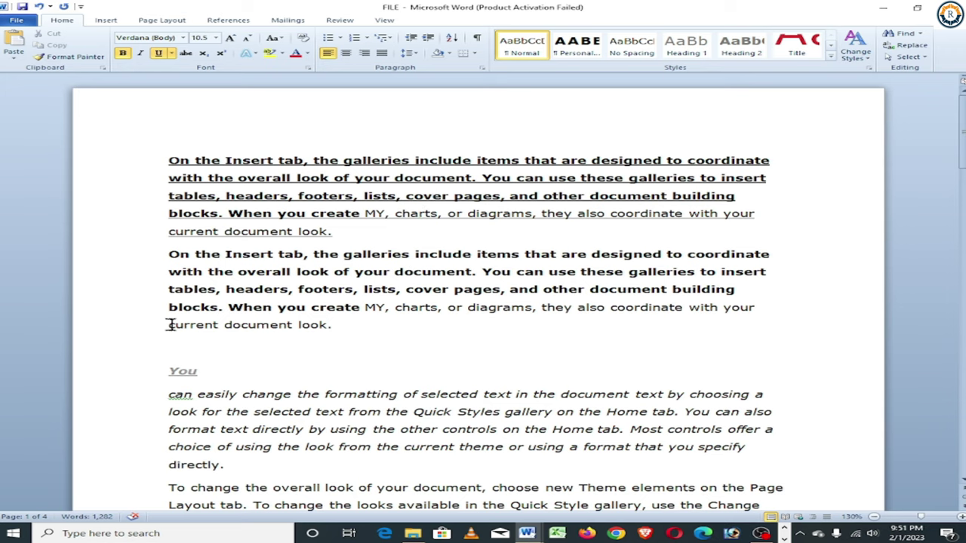
Underline "current document look." at the end of the second paragraph
left_click_drag(167, 325, 352, 325)
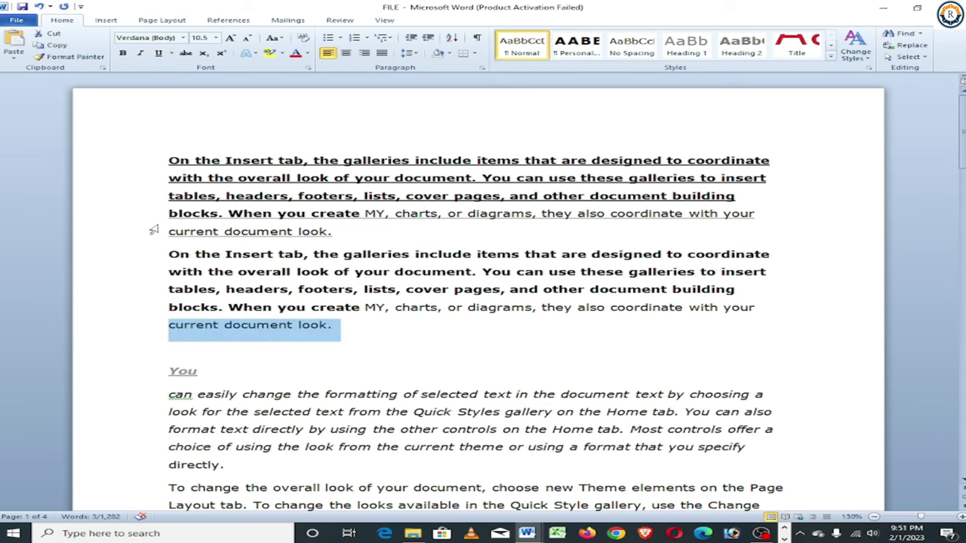
key("ctrl+u")
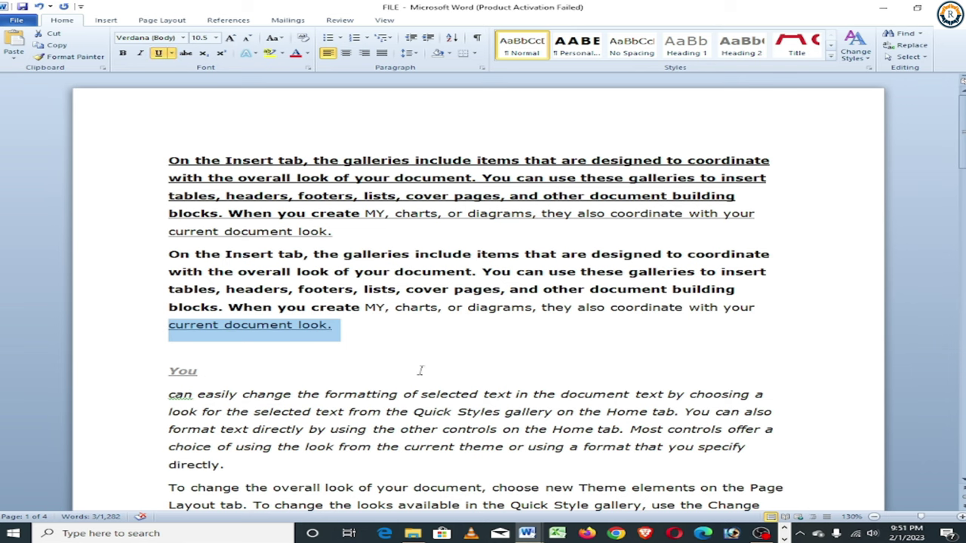
left_click(421, 371)
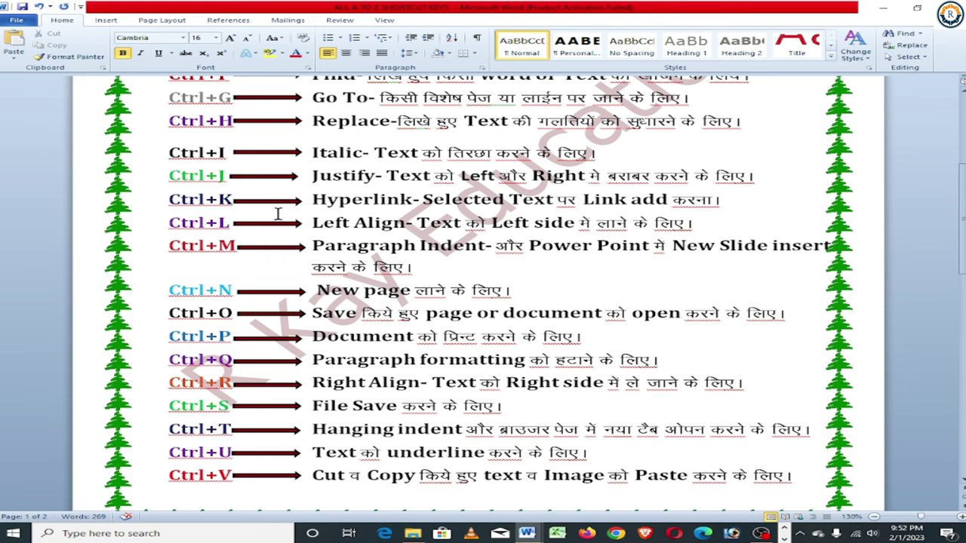
Select the italic "can easily change" passage through "by using the other"
scroll(201, 463, "down", 3)
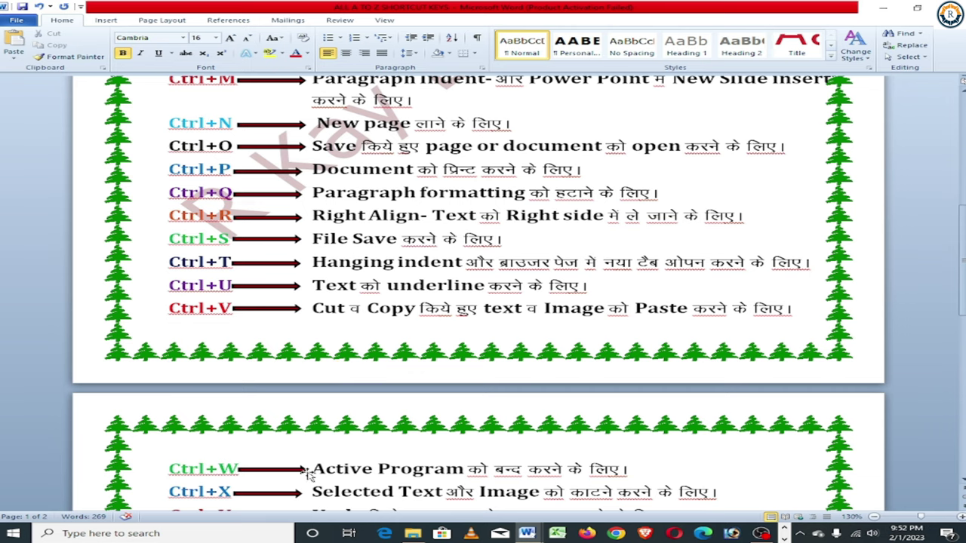
scroll(218, 472, "down", 3)
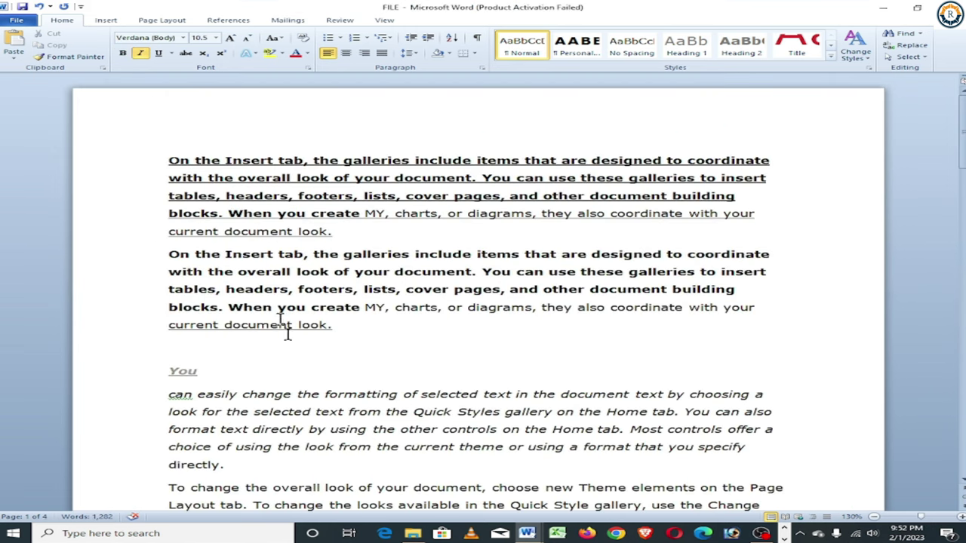
left_click_drag(169, 394, 439, 429)
key("ctrl+c")
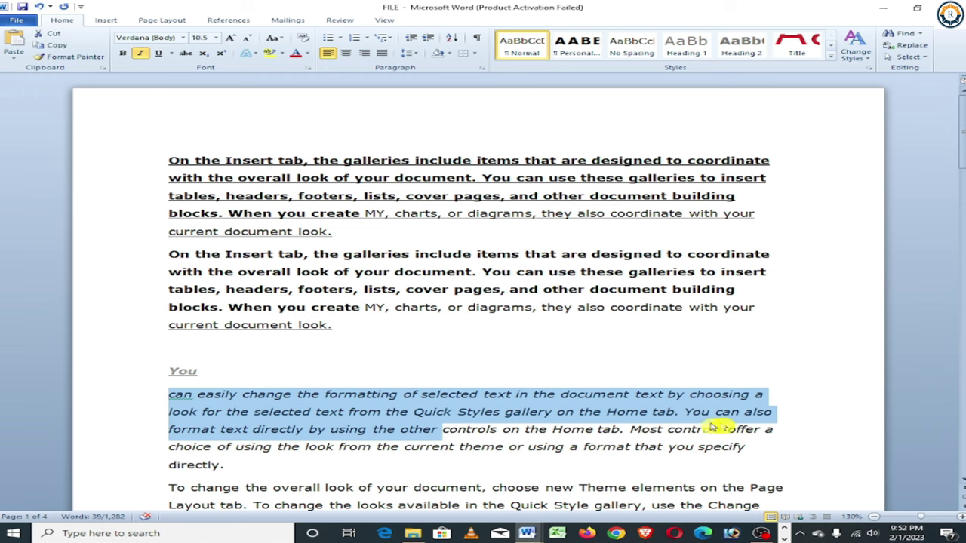
Paste the copied italic passage as a new paragraph after "directly."
scroll(404, 321, "down", 2)
left_click(245, 374)
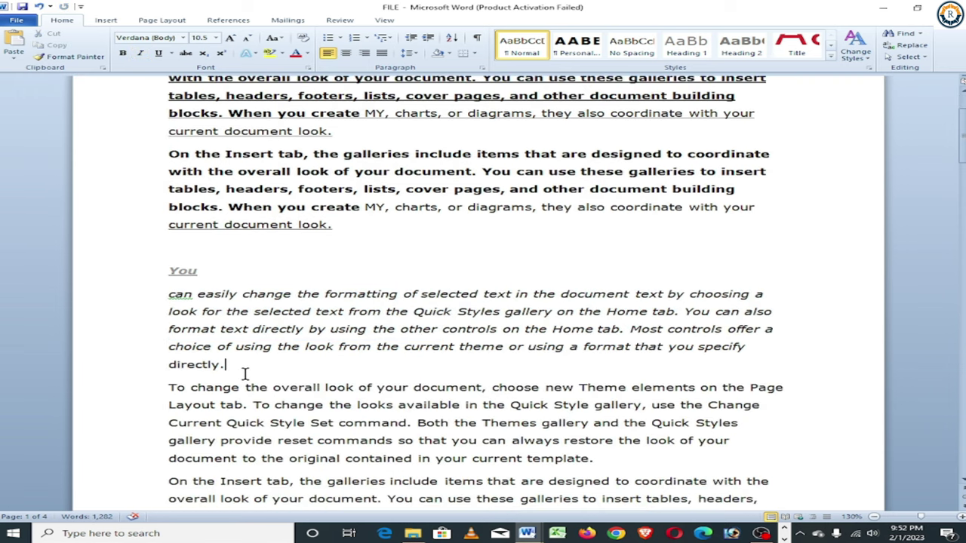
key("Return")
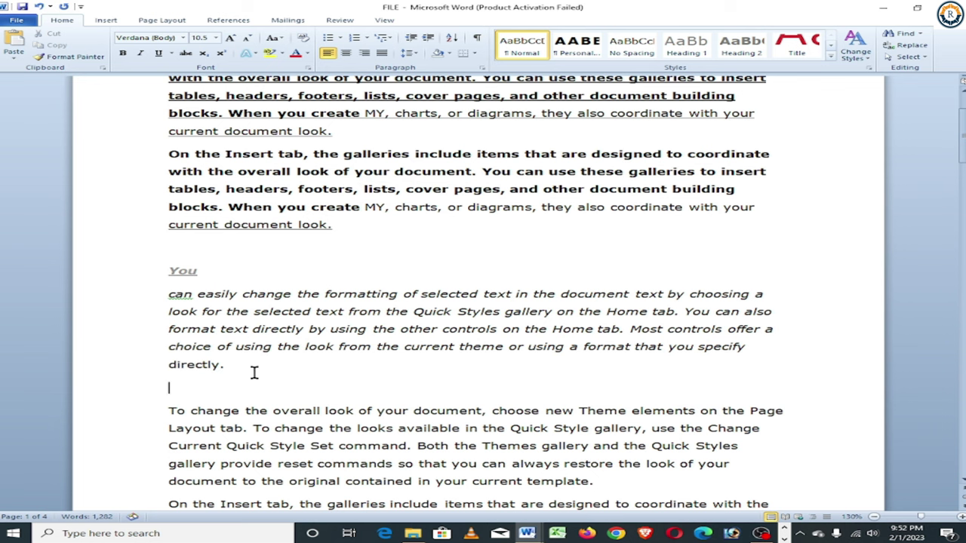
key("ctrl+v")
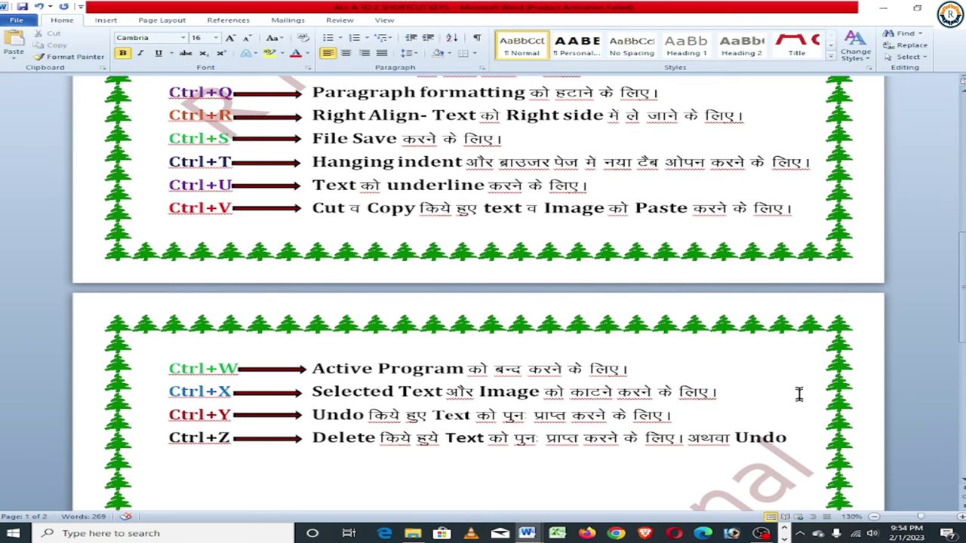
Return to FILE using Alt+Tab and the Word taskbar jump list
key("alt+Tab")
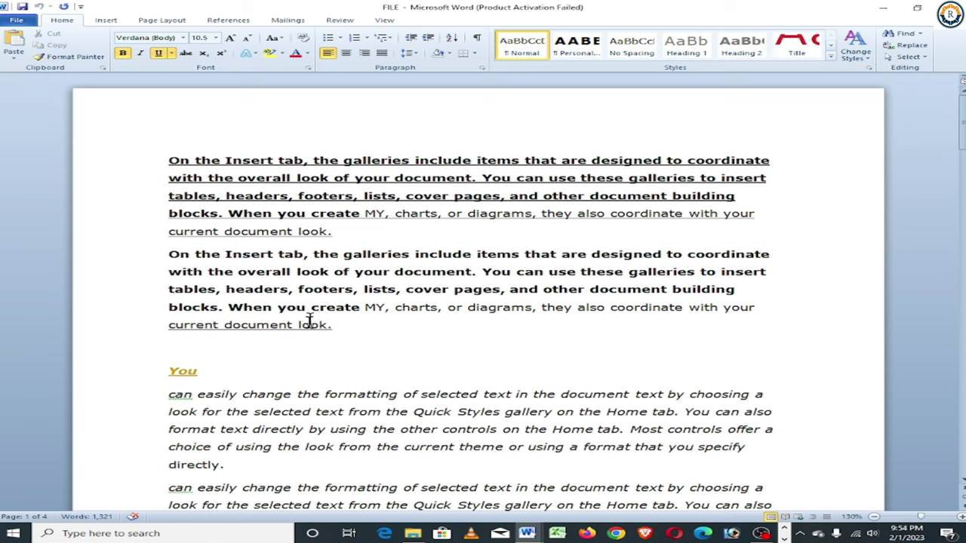
left_click(310, 302)
left_click(517, 291)
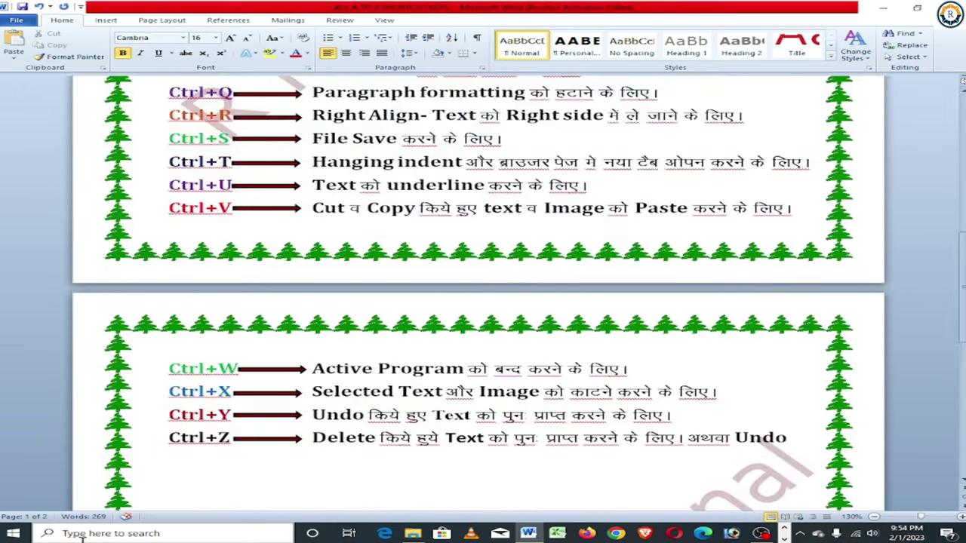
right_click(529, 533)
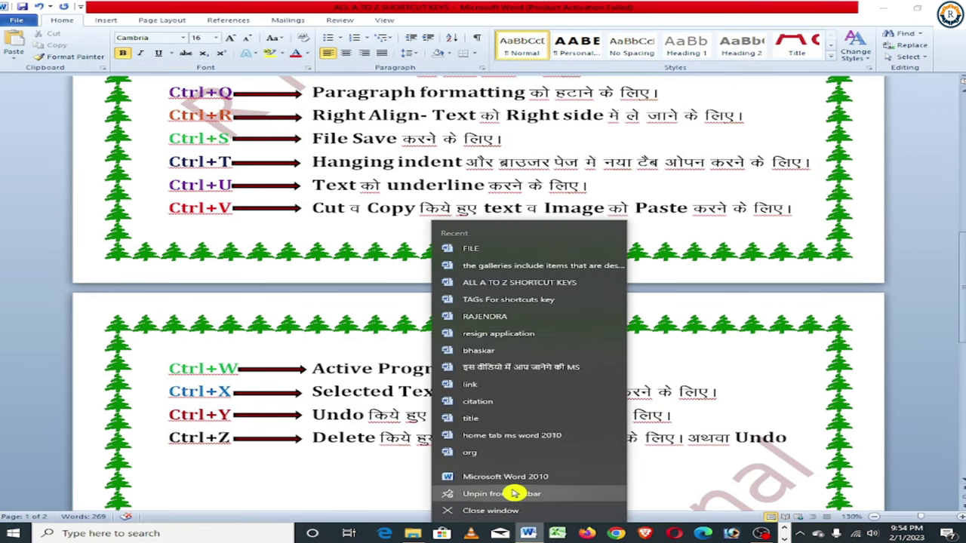
left_click(471, 250)
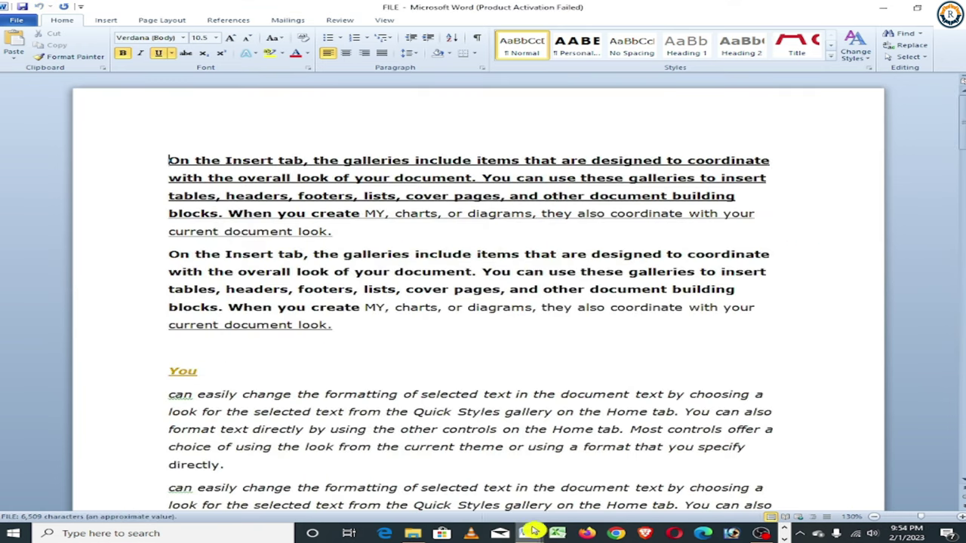
mouse_move(528, 534)
left_click(302, 264)
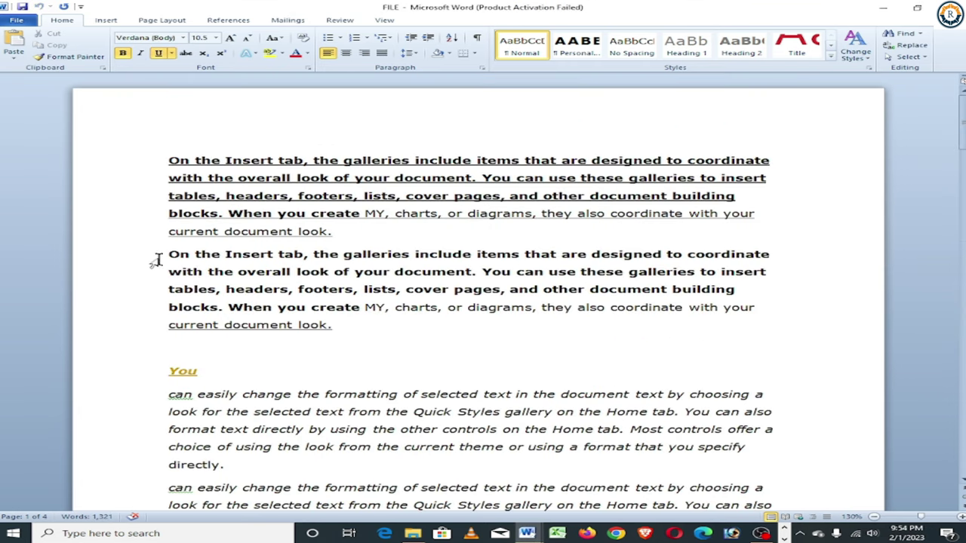
Select "current document look." in the second paragraph and underline it
left_click_drag(169, 325, 332, 326)
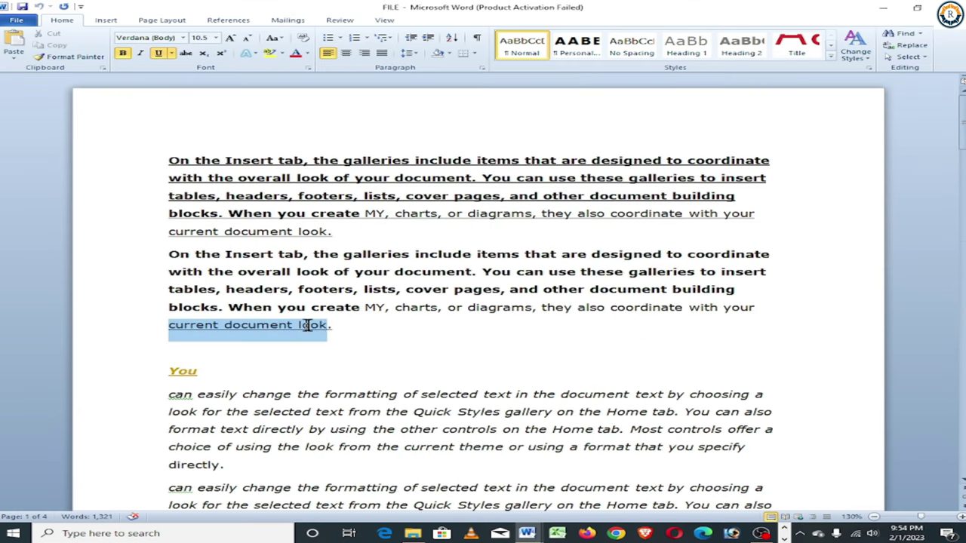
right_click(267, 327)
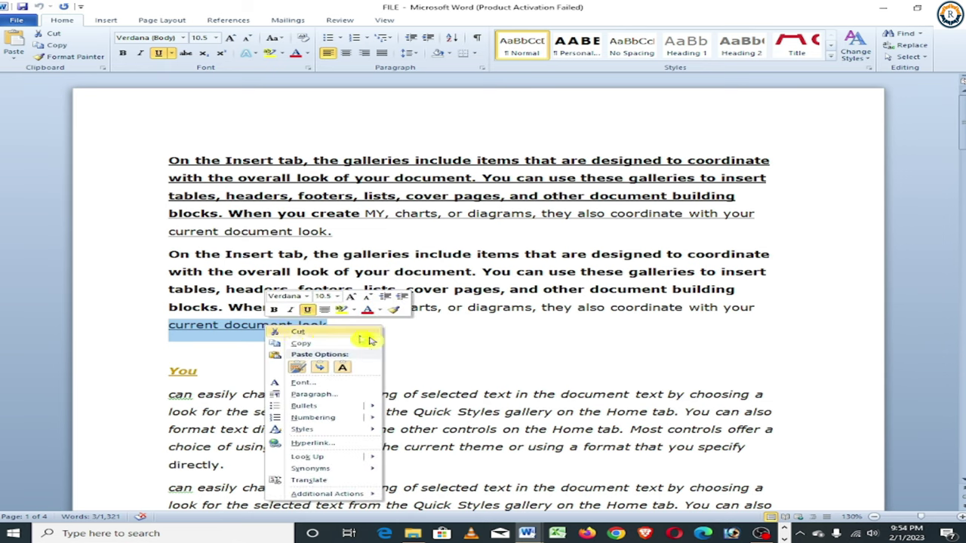
key("Escape")
left_click_drag(168, 325, 337, 326)
key("ctrl+c")
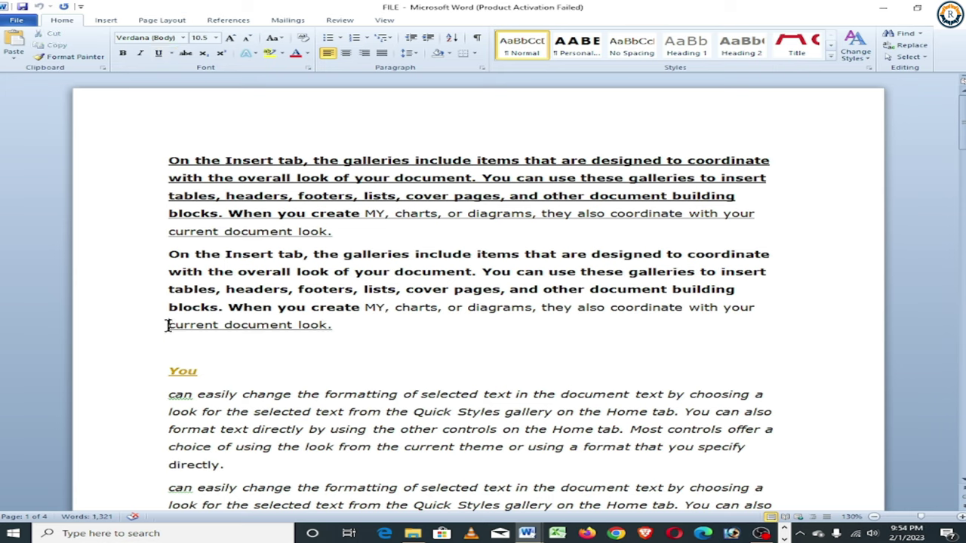
key("ctrl+u")
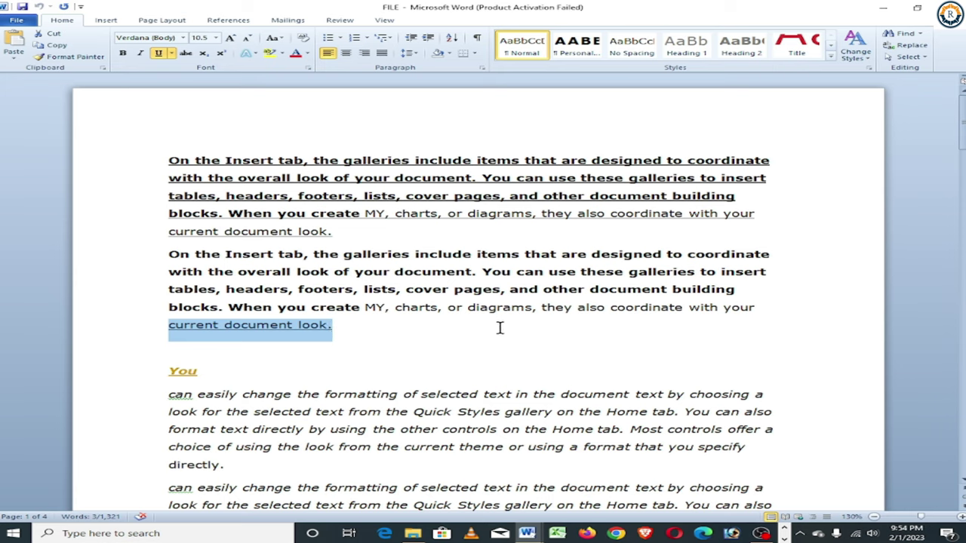
Move "current document look." onto a new line below "You"
key("Delete")
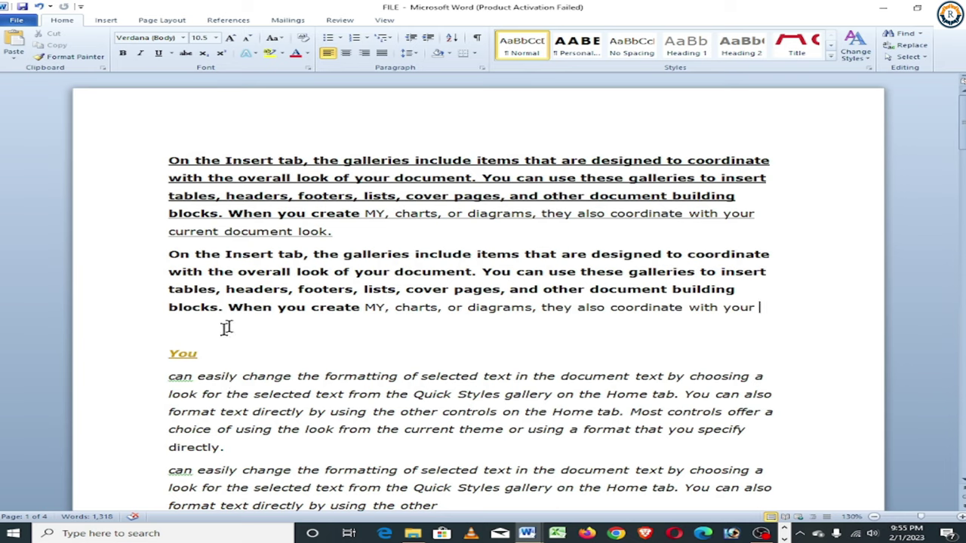
left_click(204, 355)
key("Return")
key("ctrl+v")
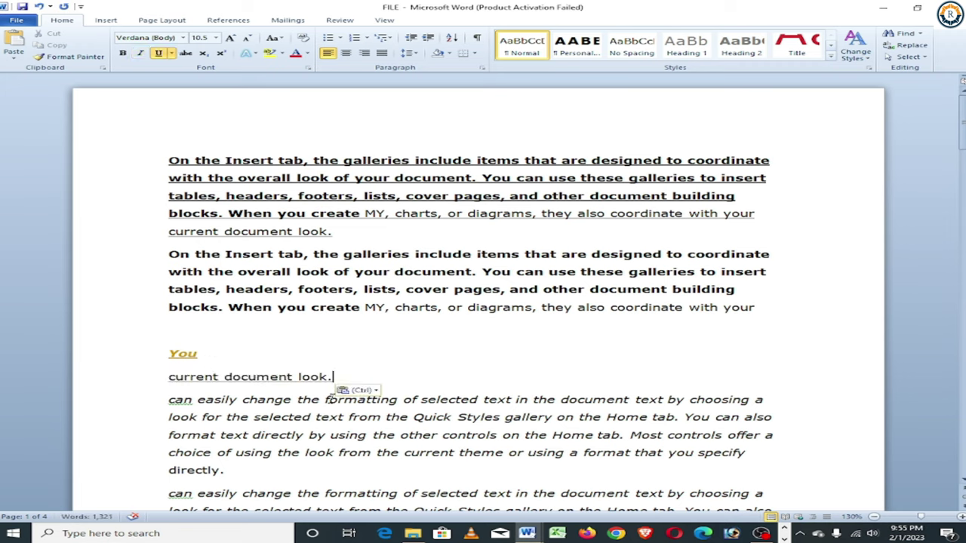
key("alt+Tab")
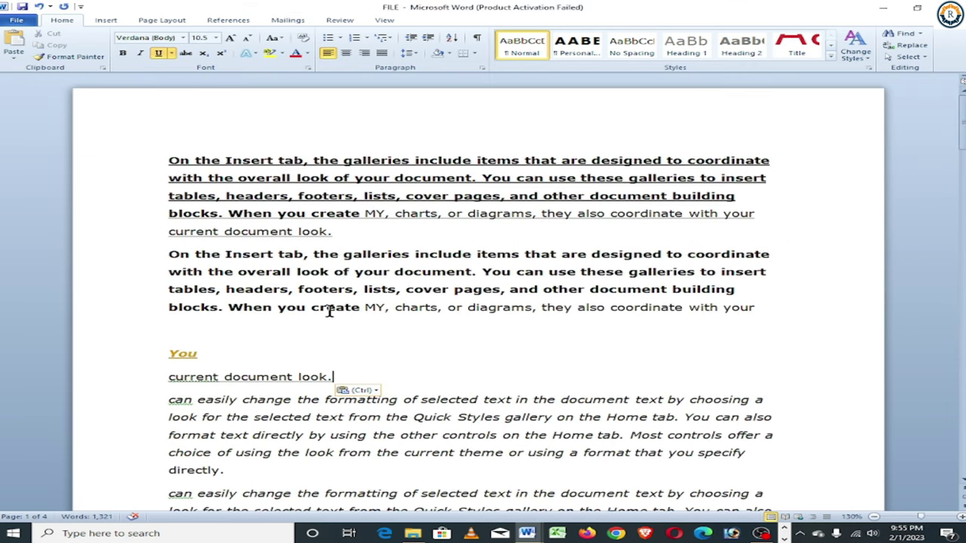
Erase the "current document look." line under "You", paste it back, then undo the paste
key("BackSpace")
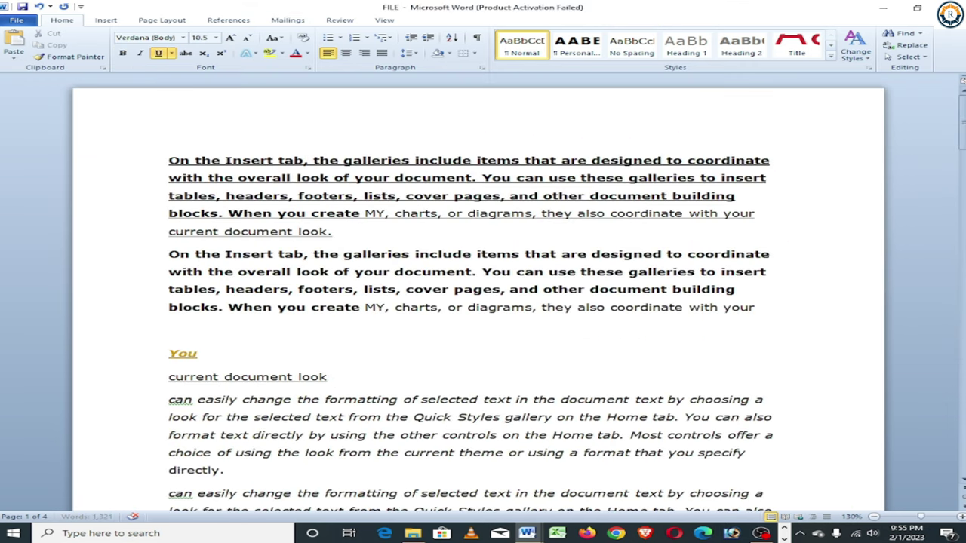
key("BackSpace")
key("BackSpace")
key("BackSpace")
key("BackSpace")
key("BackSpace")
key("BackSpace")
key("BackSpace")
key("BackSpace")
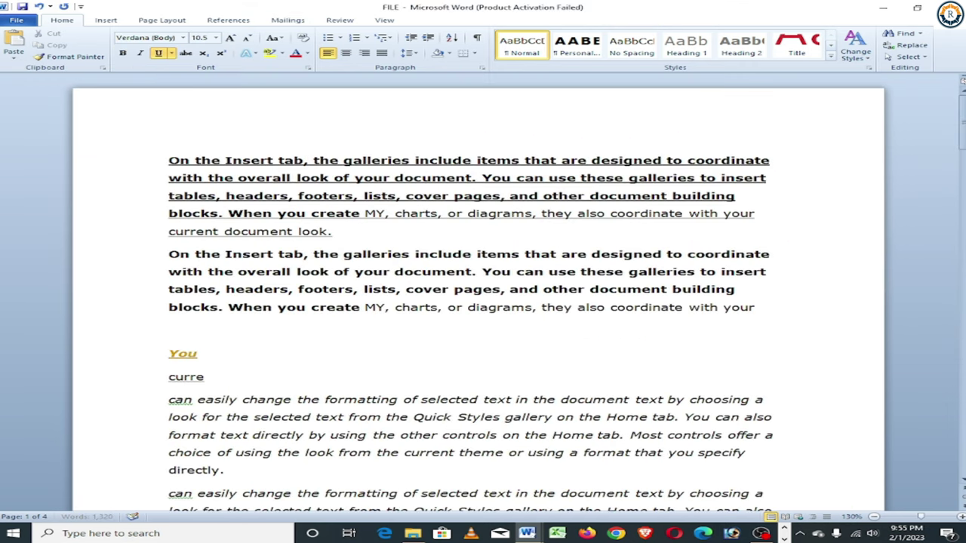
key("BackSpace")
key("BackSpace")
key("BackSpace")
key("BackSpace")
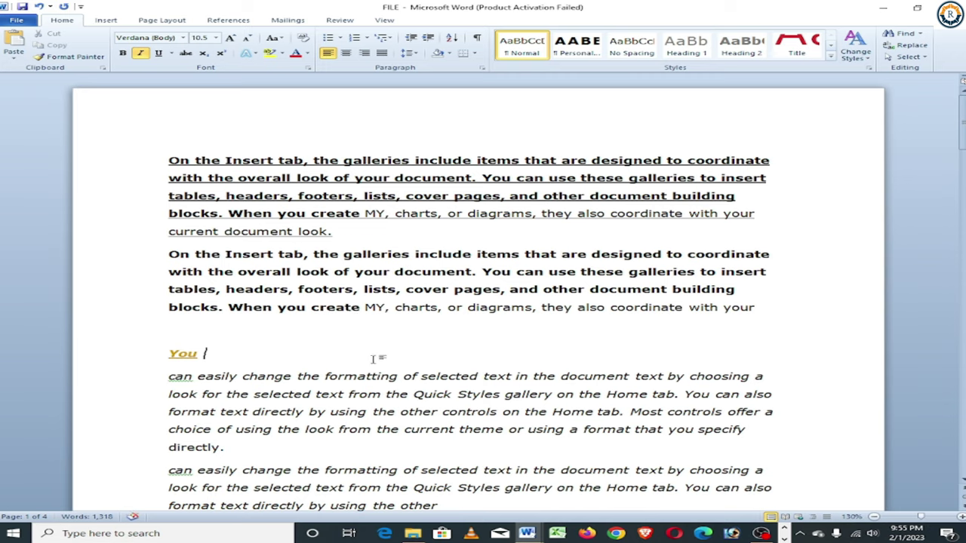
key("Return")
key("ctrl+v")
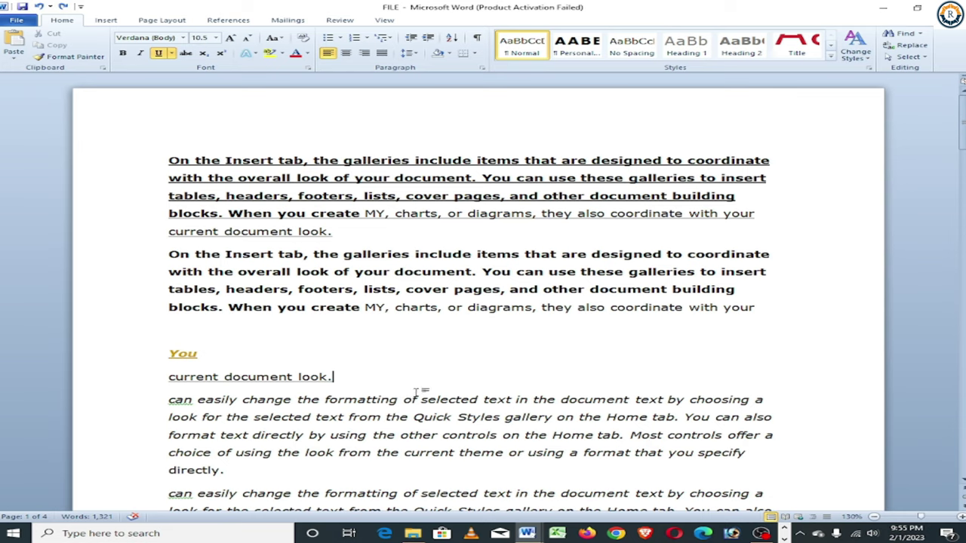
key("ctrl+z")
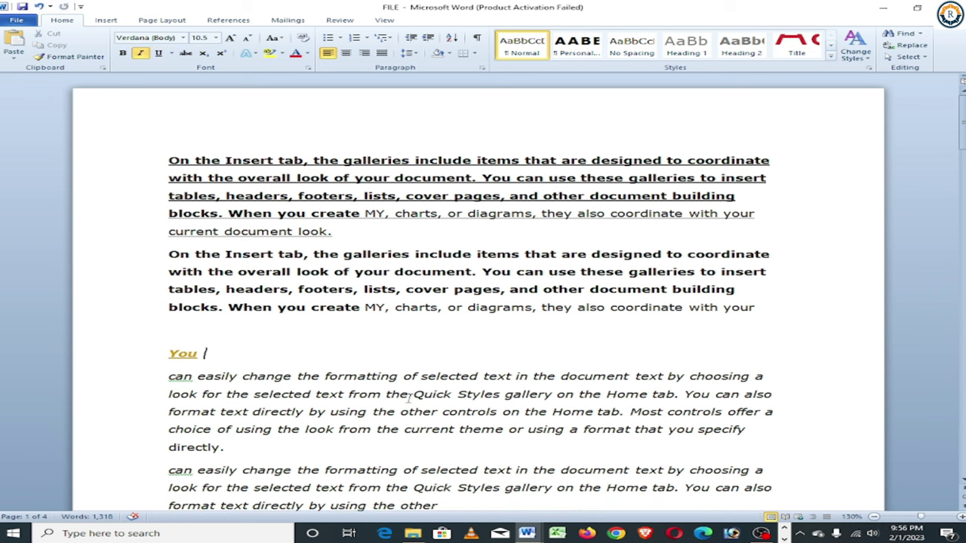